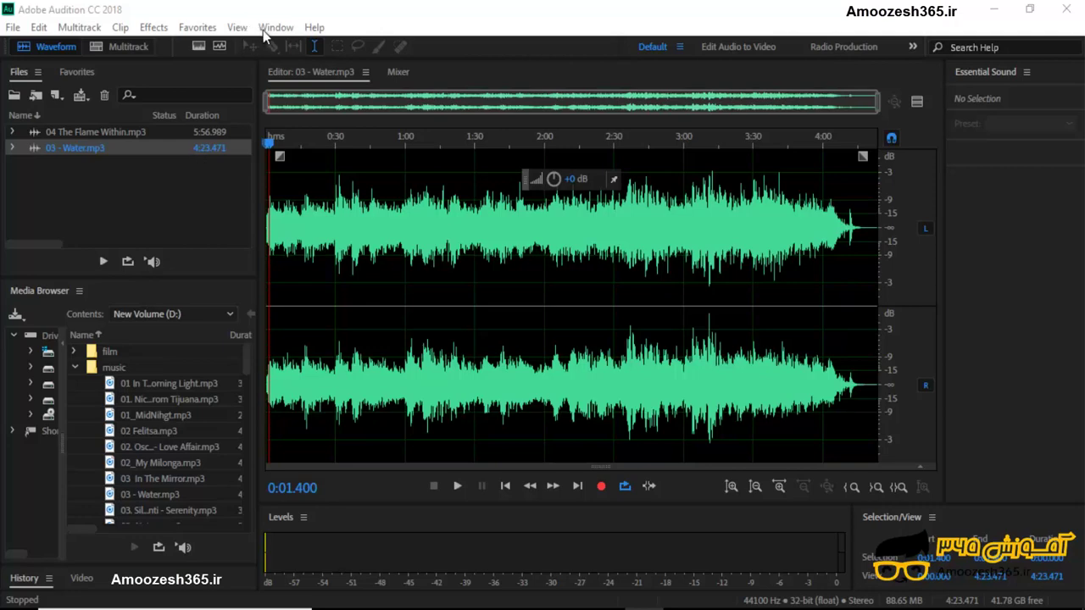
Step: Show Match Loudness and import 17 Aria.mp3 from the music folder into its file list
{"action": "left_click", "coordinate": [271, 28]}
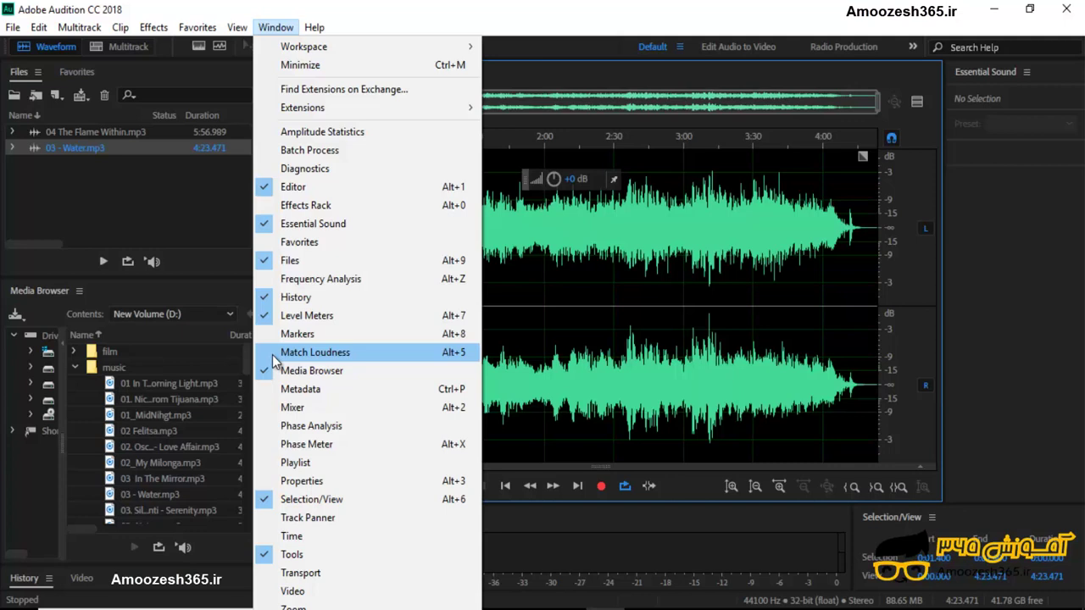
{"action": "left_click", "coordinate": [315, 352]}
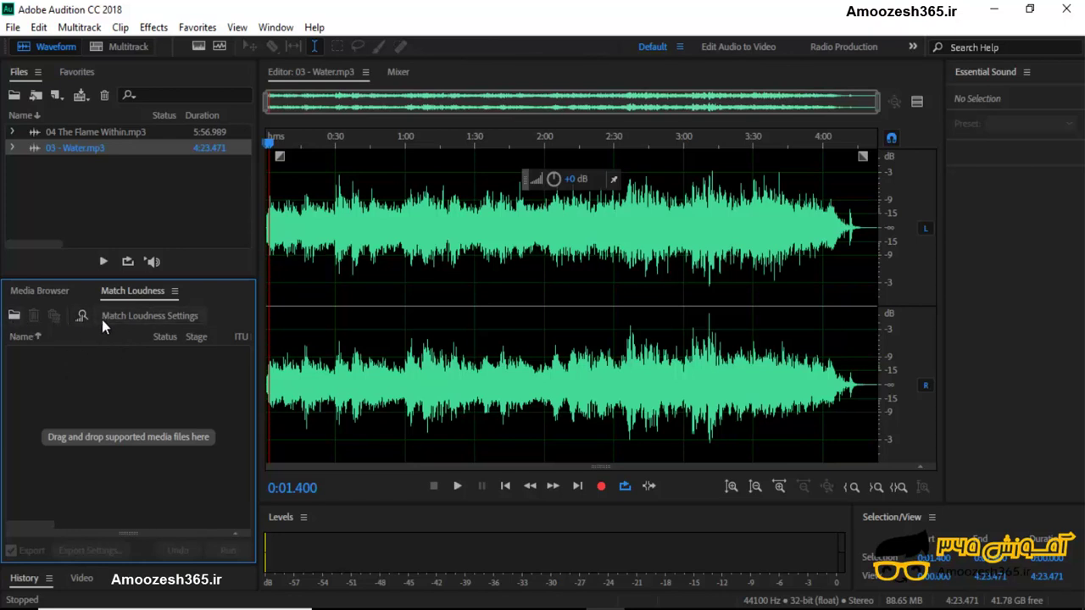
{"action": "left_click", "coordinate": [14, 319]}
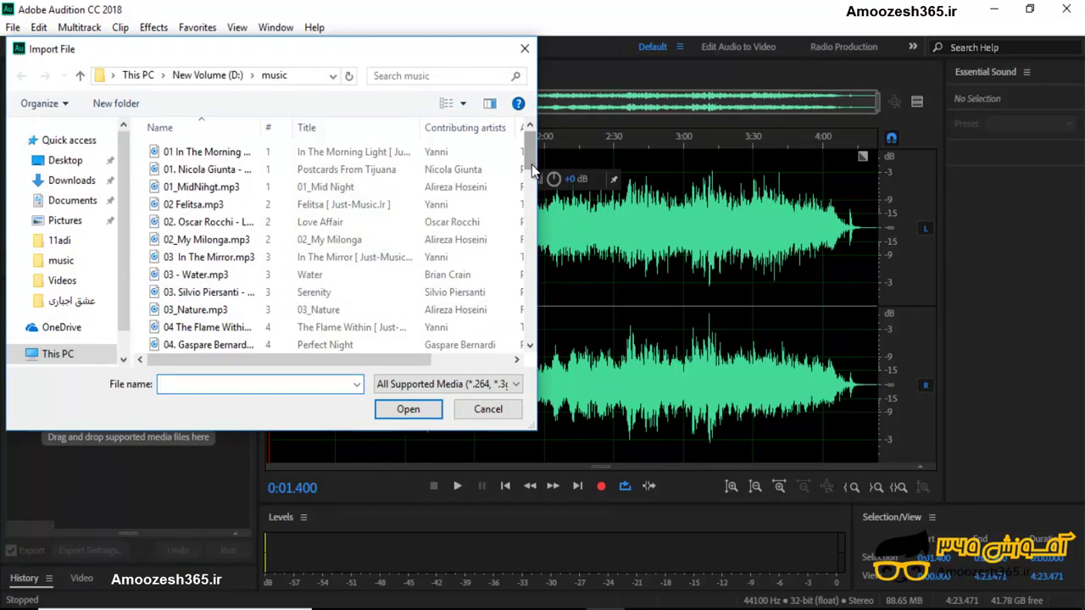
{"action": "scroll", "coordinate": [314, 310], "scroll_direction": "down", "scroll_amount": 9}
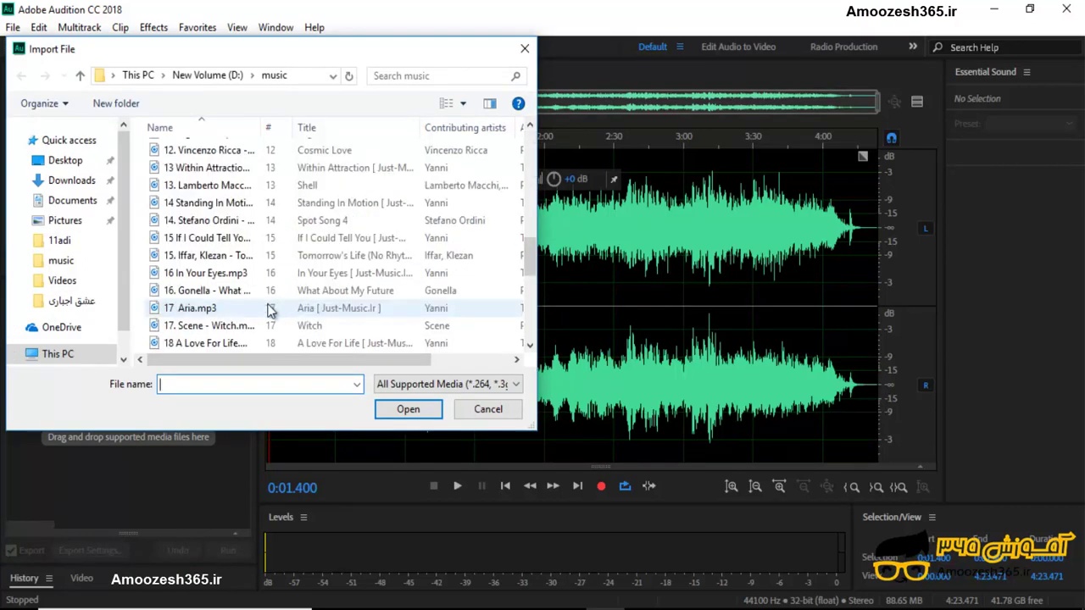
{"action": "left_click", "coordinate": [347, 308]}
{"action": "left_click", "coordinate": [399, 409]}
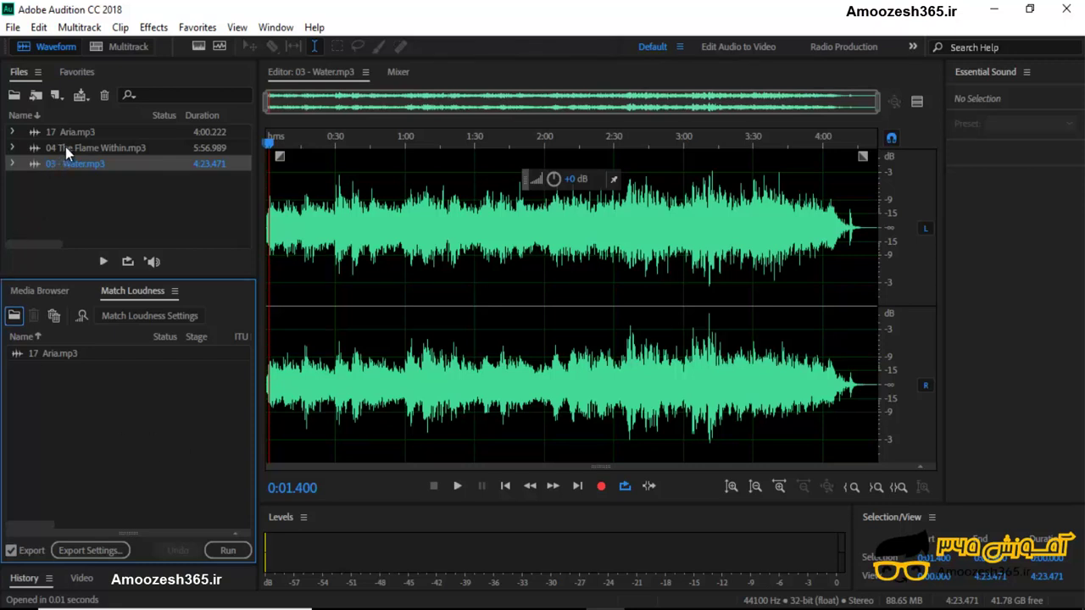
Step: Add the open files 04 The Flame Within.mp3 and 03 - Water.mp3 to the Match Loudness list
{"action": "left_click_drag", "start_coordinate": [66, 148], "coordinate": [68, 376]}
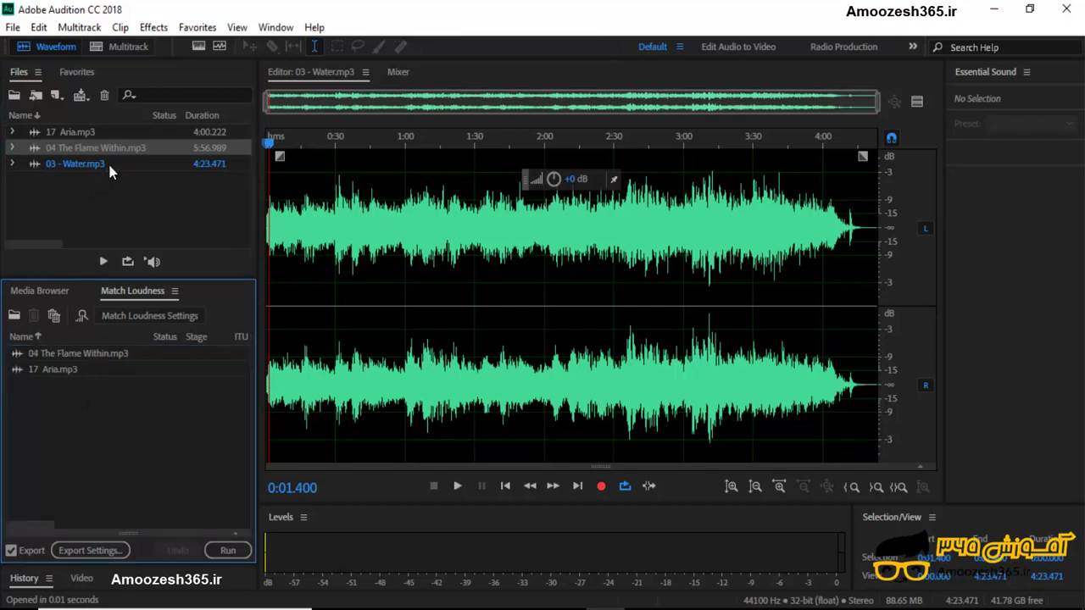
{"action": "left_click_drag", "start_coordinate": [107, 167], "coordinate": [75, 417]}
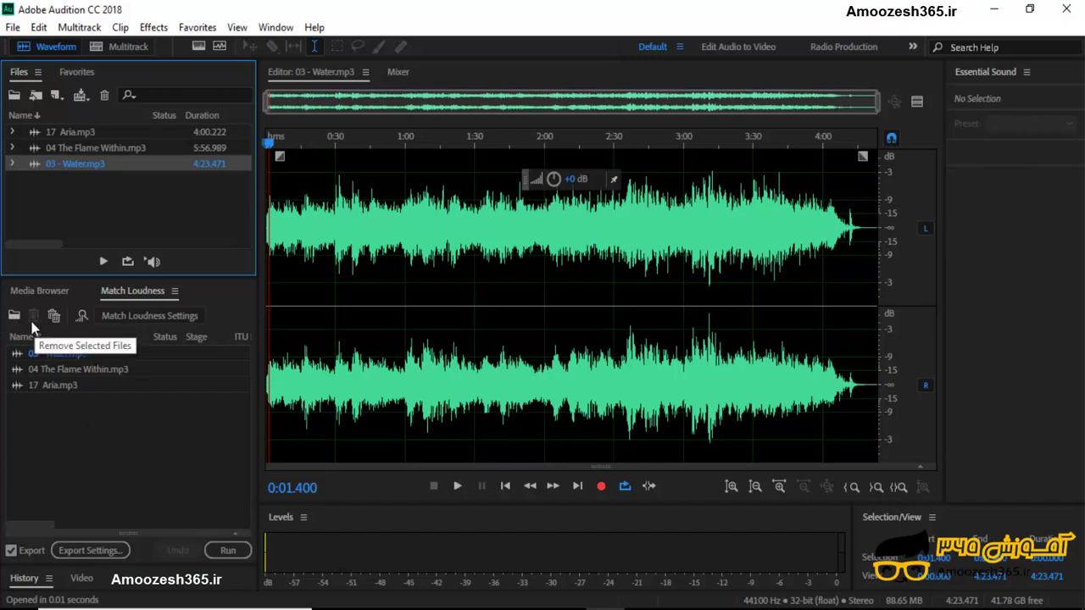
{"action": "left_click", "coordinate": [34, 377]}
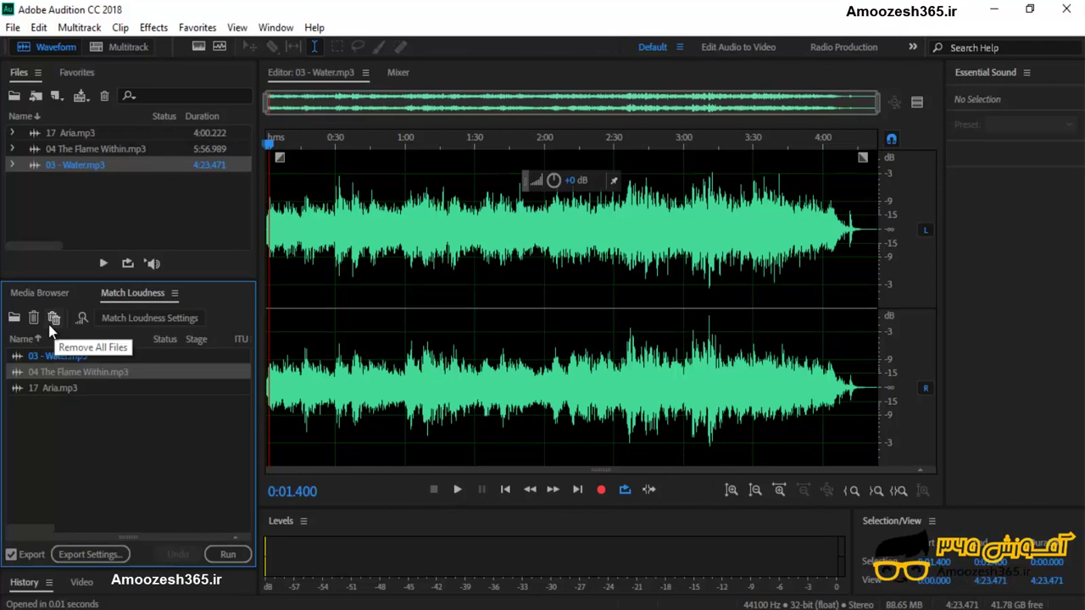
Step: Scan the listed files' loudness and examine their ITU loudness, RMS, peak, perceived loudness and clipping values
{"action": "left_click_drag", "start_coordinate": [29, 529], "coordinate": [55, 530]}
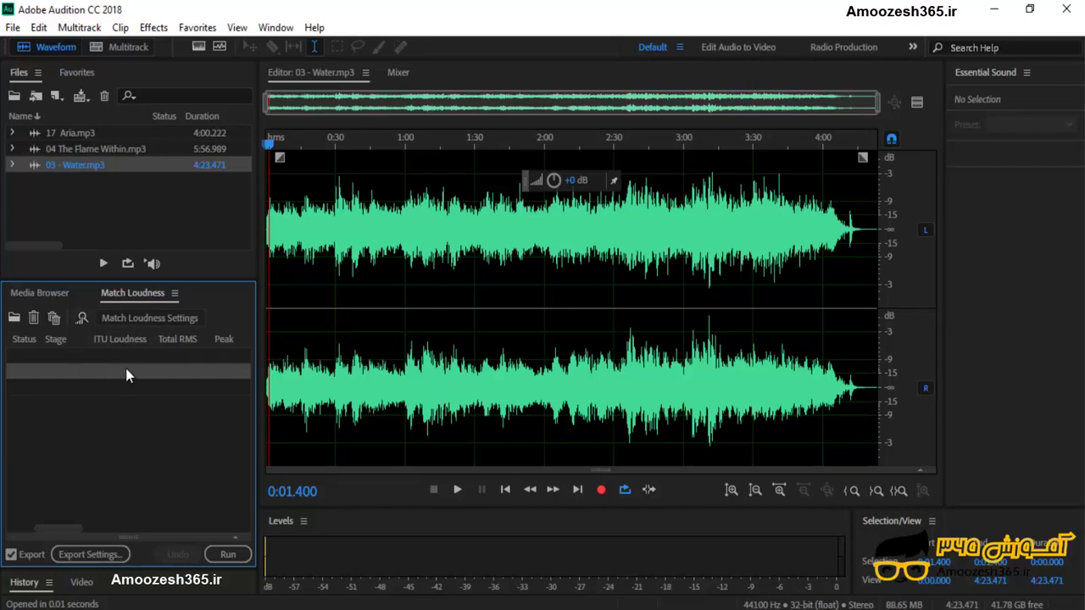
{"action": "left_click", "coordinate": [82, 320]}
{"action": "left_click_drag", "start_coordinate": [54, 534], "coordinate": [73, 534]}
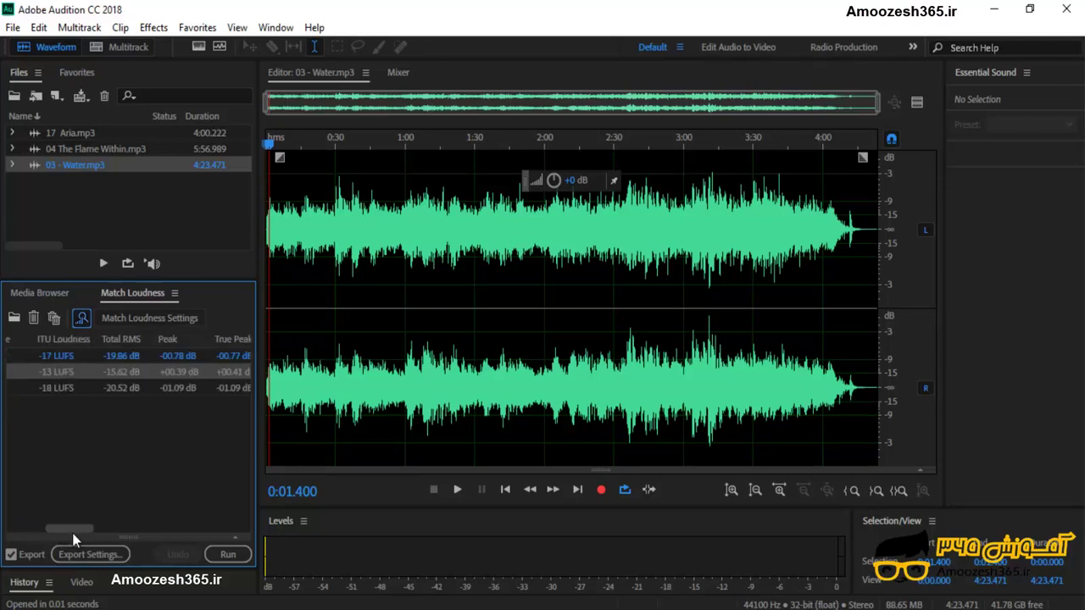
{"action": "scroll", "coordinate": [73, 540], "scroll_direction": "right", "scroll_amount": 2}
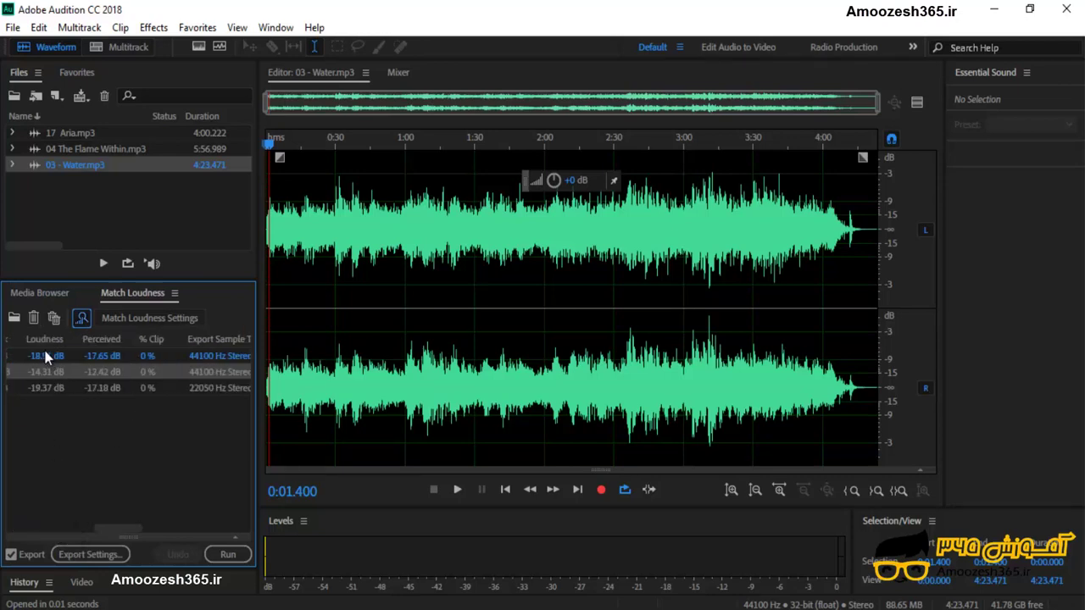
{"action": "scroll", "coordinate": [98, 536], "scroll_direction": "left", "scroll_amount": 2}
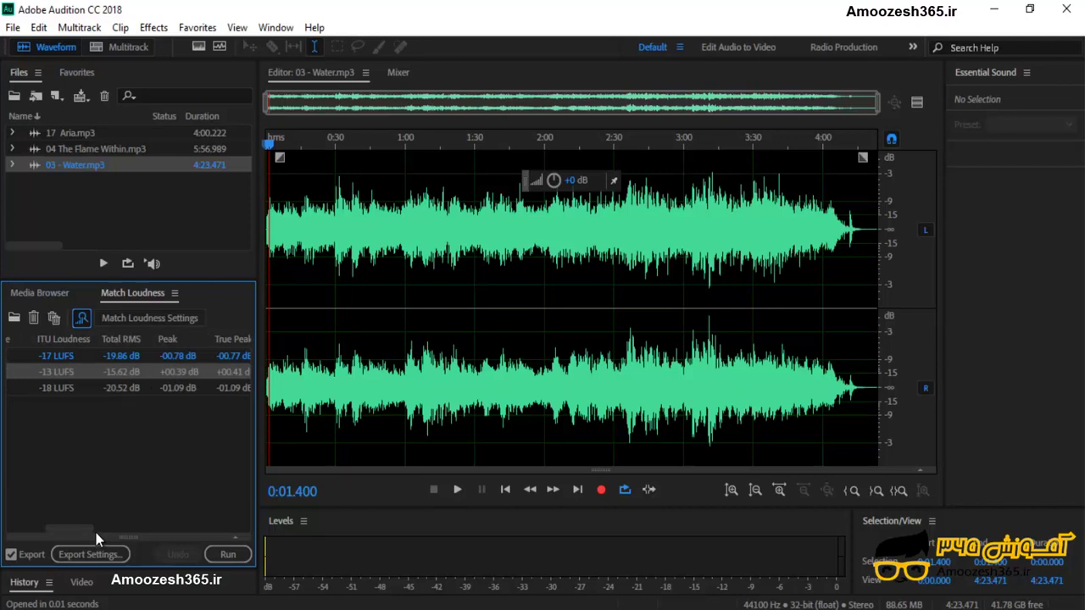
Step: Show the Match Loudness settings and set the target loudness to -18 dB with Loudness (Legacy) as the matching standard
{"action": "left_click", "coordinate": [115, 326]}
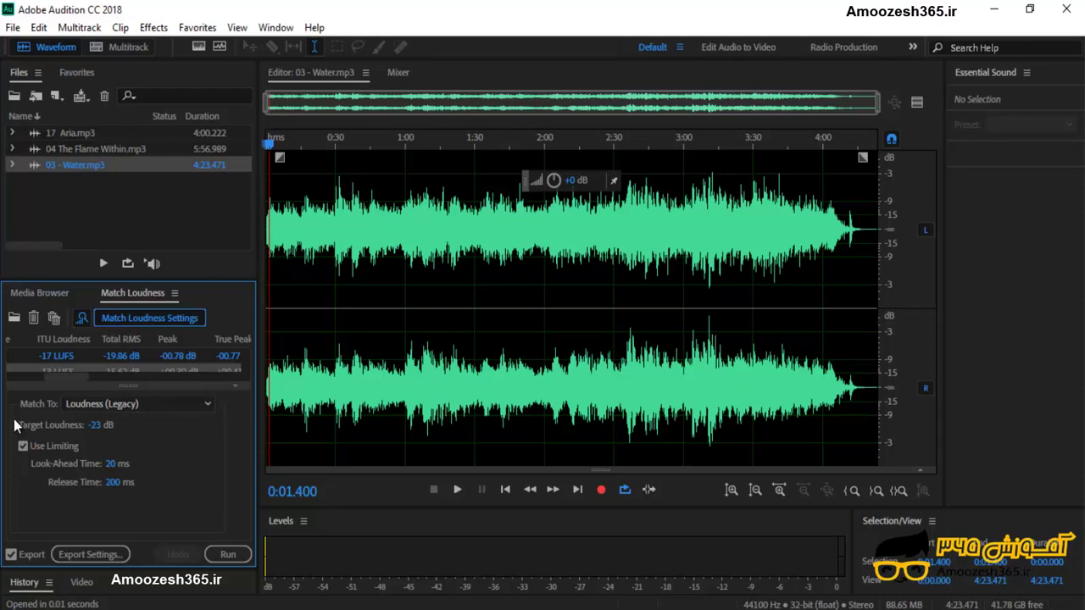
{"action": "left_click", "coordinate": [208, 405]}
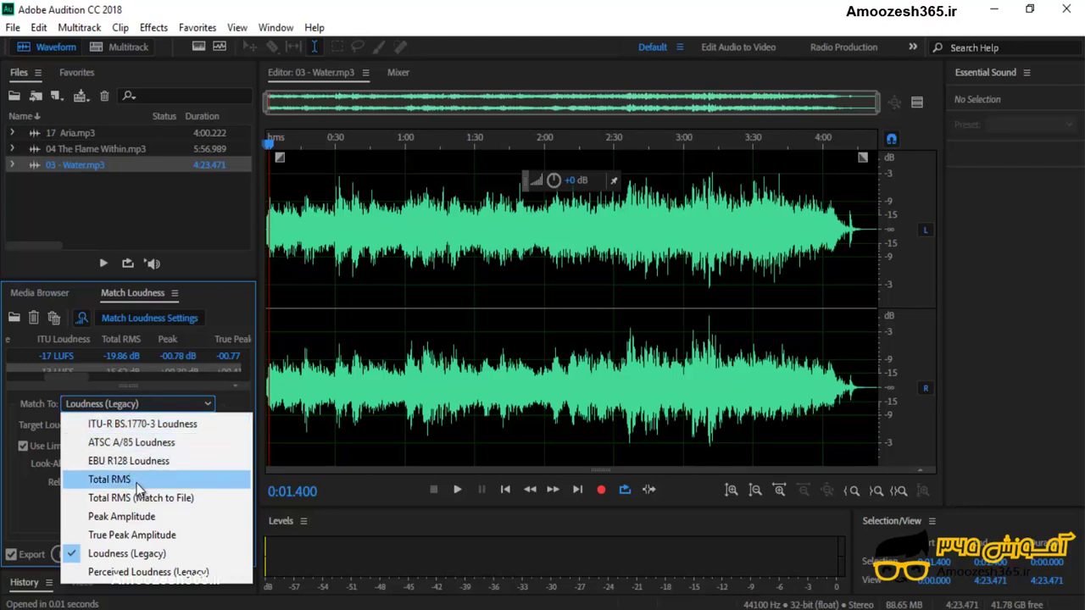
{"action": "left_click", "coordinate": [210, 407]}
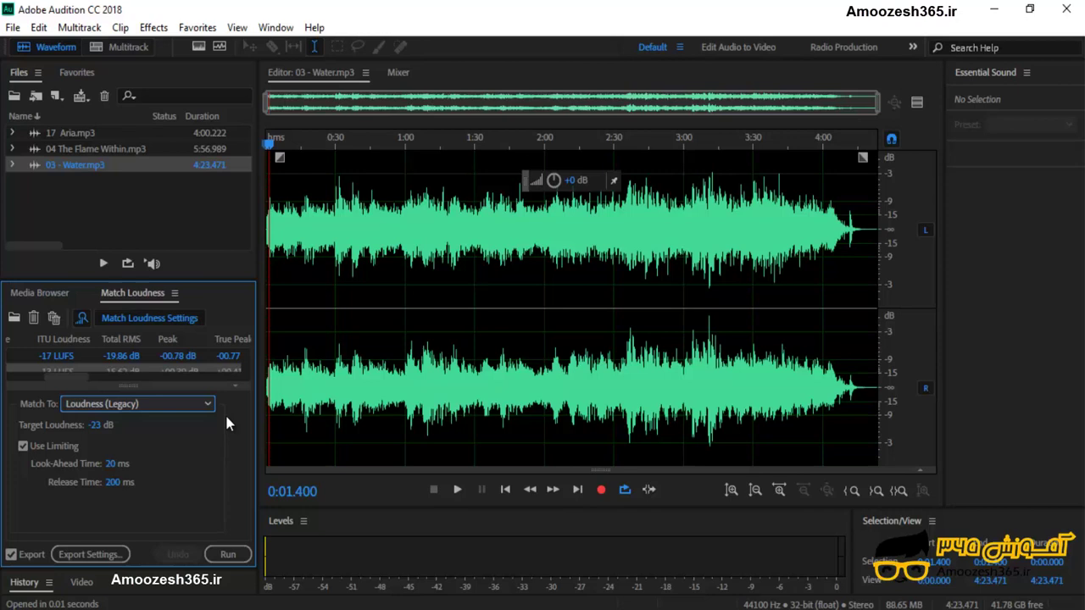
{"action": "left_click", "coordinate": [96, 426]}
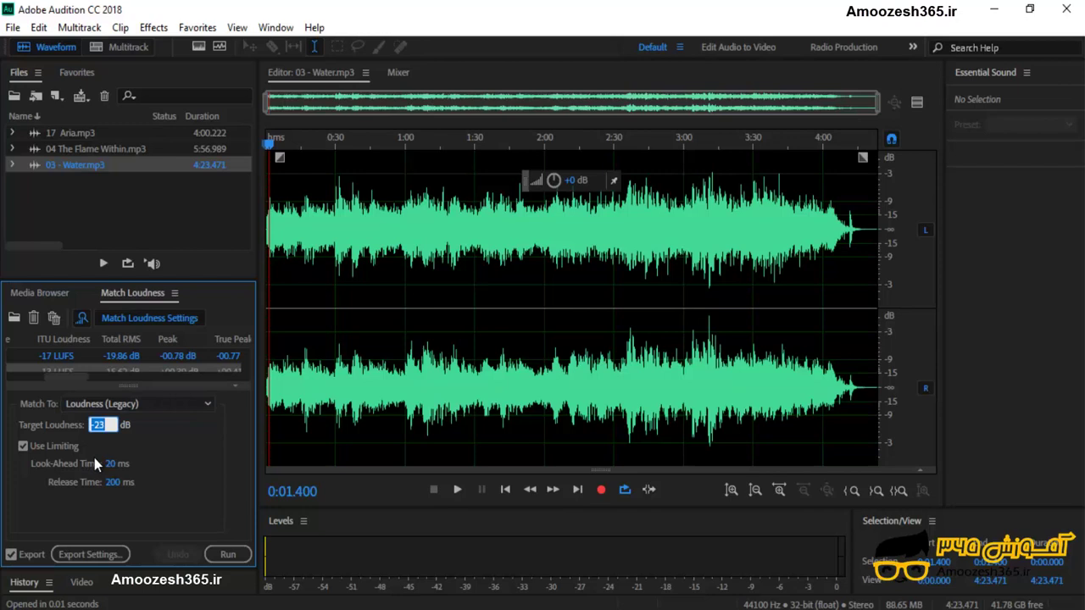
{"action": "type", "text": "-18"}
Step: Set the limiter's look-ahead time to 17 ms and its release time to 178 ms
{"action": "left_click", "coordinate": [112, 465]}
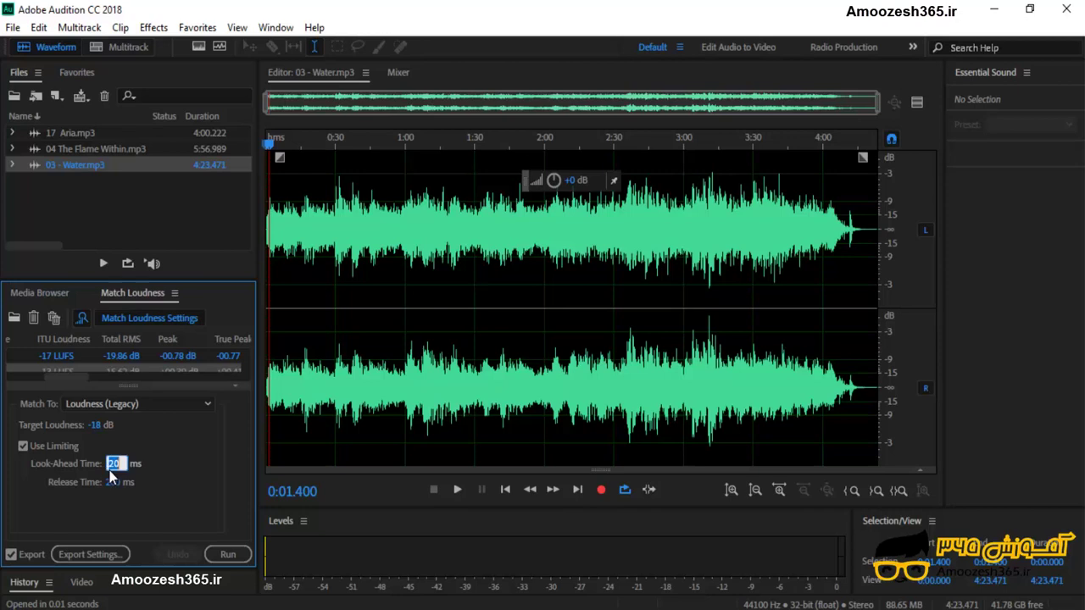
{"action": "type", "text": "17"}
{"action": "left_click", "coordinate": [114, 482]}
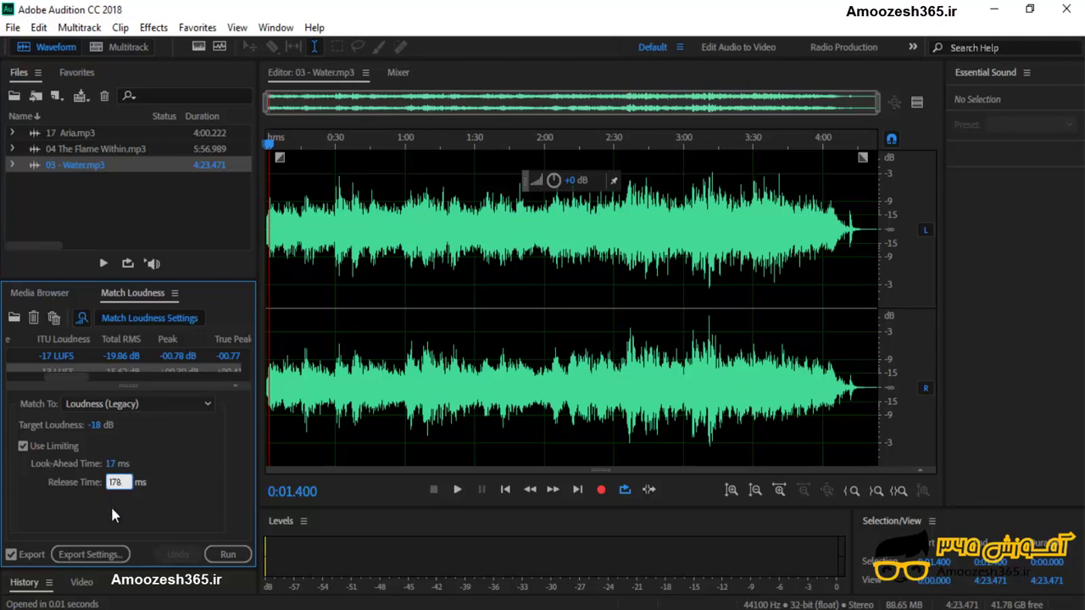
{"action": "key", "text": "Return"}
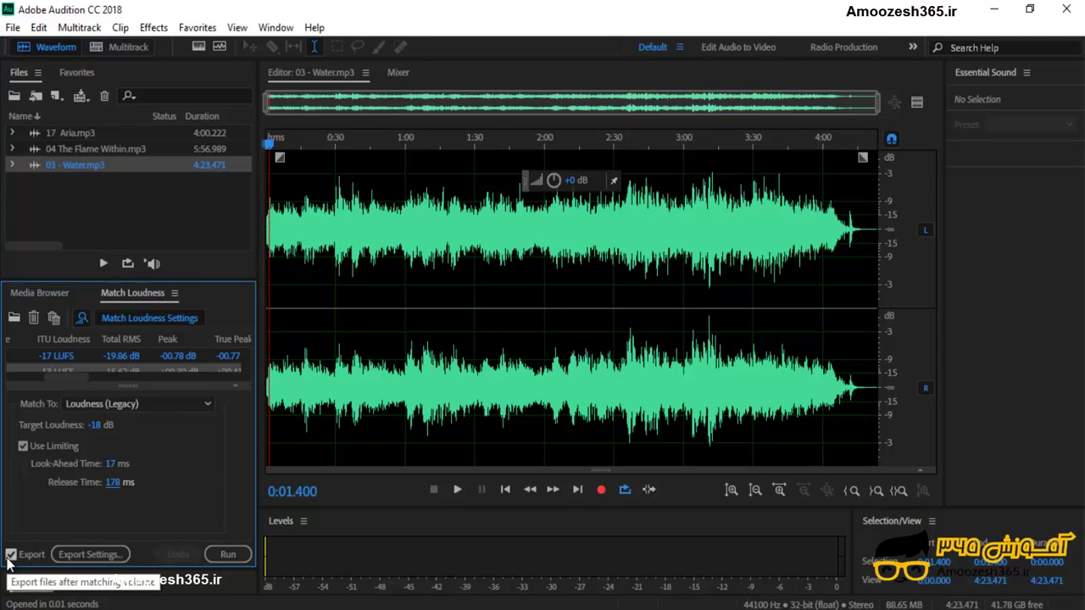
{"action": "left_click", "coordinate": [10, 556]}
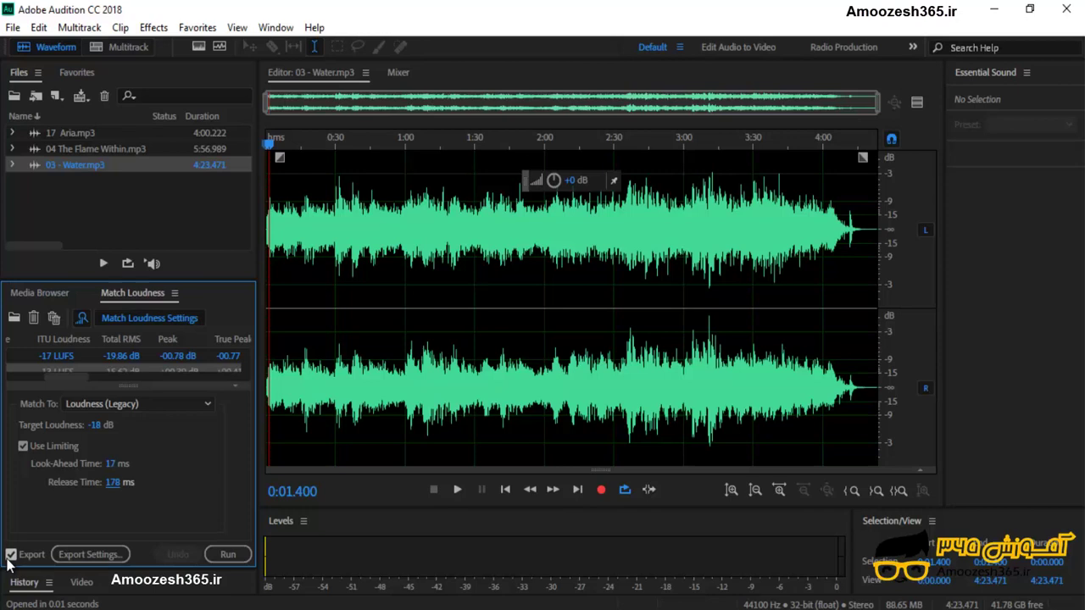
{"action": "left_click", "coordinate": [9, 558]}
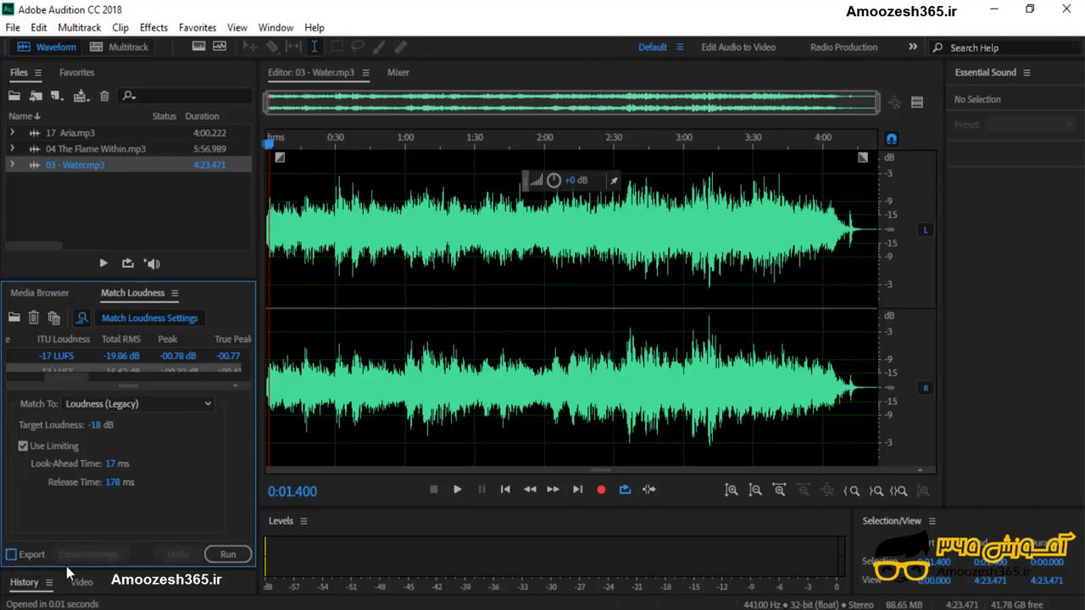
{"action": "left_click", "coordinate": [11, 556]}
Step: Try a prefix of 5 and a postfix of j for the exported file names in the export settings
{"action": "left_click", "coordinate": [73, 560]}
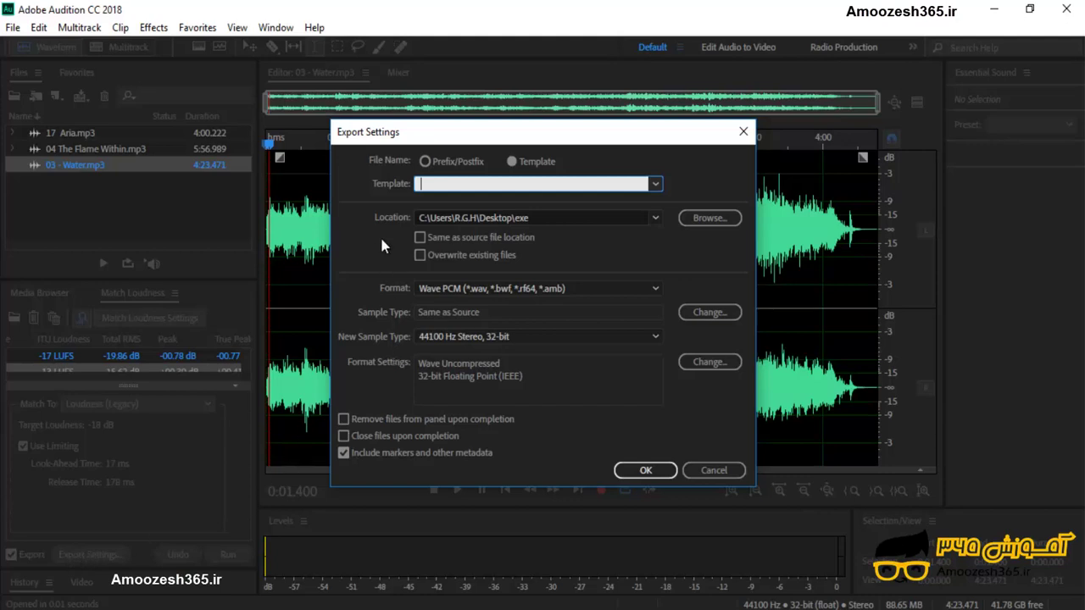
{"action": "left_click", "coordinate": [432, 163]}
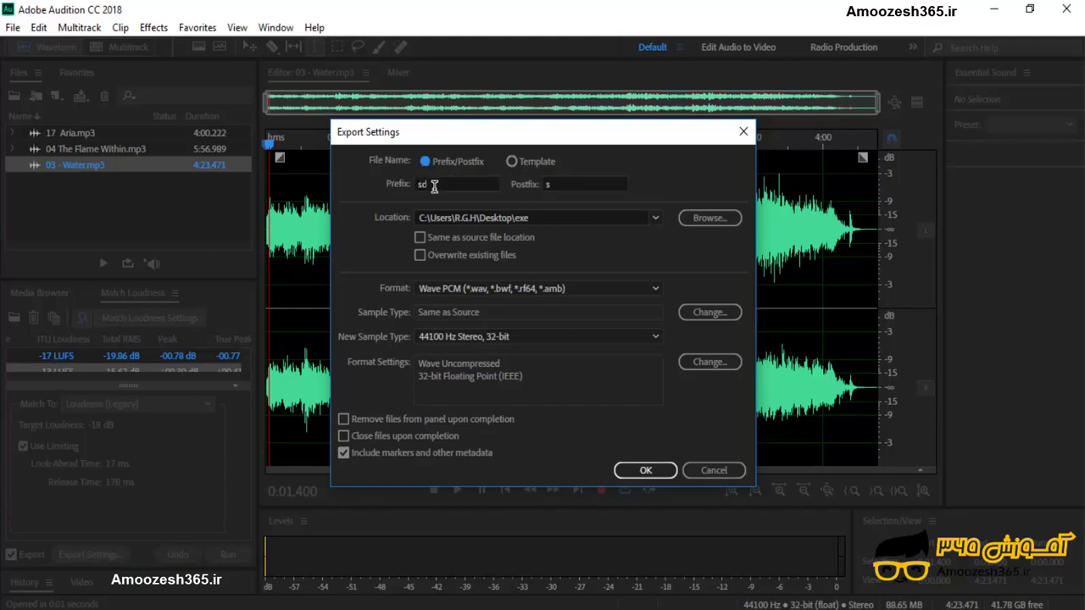
{"action": "double_click", "coordinate": [434, 186]}
{"action": "type", "text": "5"}
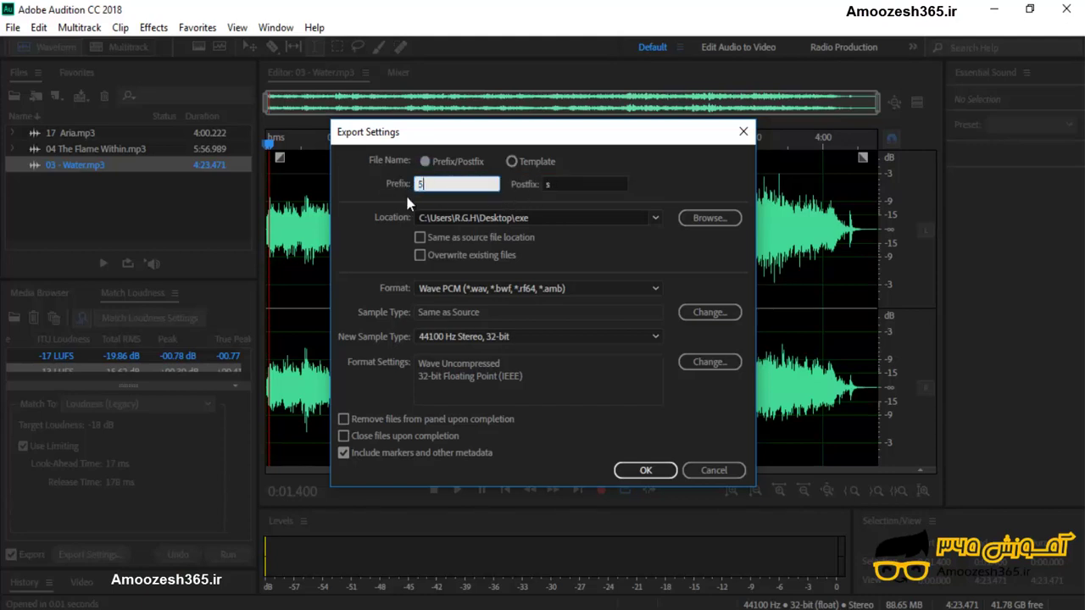
{"action": "double_click", "coordinate": [555, 185]}
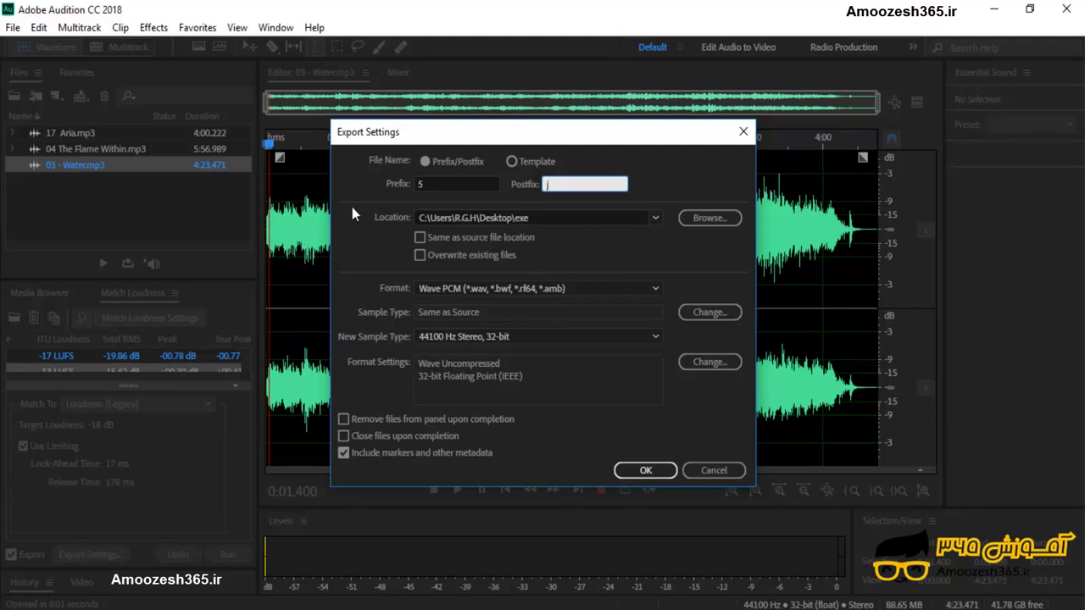
{"action": "left_click", "coordinate": [378, 224]}
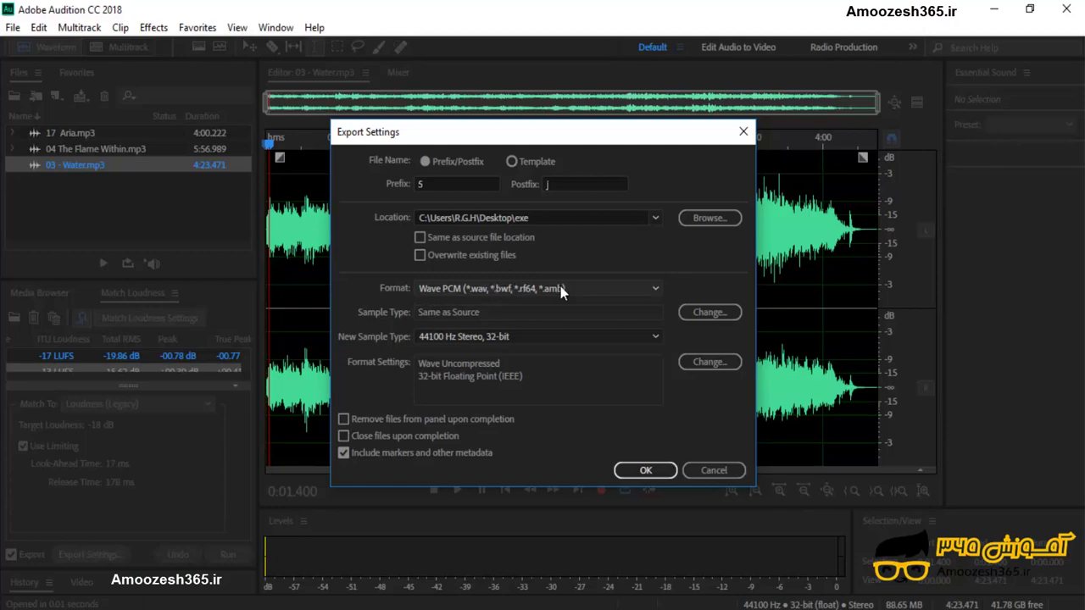
Step: Review the available export formats and sample-rate conversion options, and close the export settings without applying them
{"action": "left_click", "coordinate": [654, 290]}
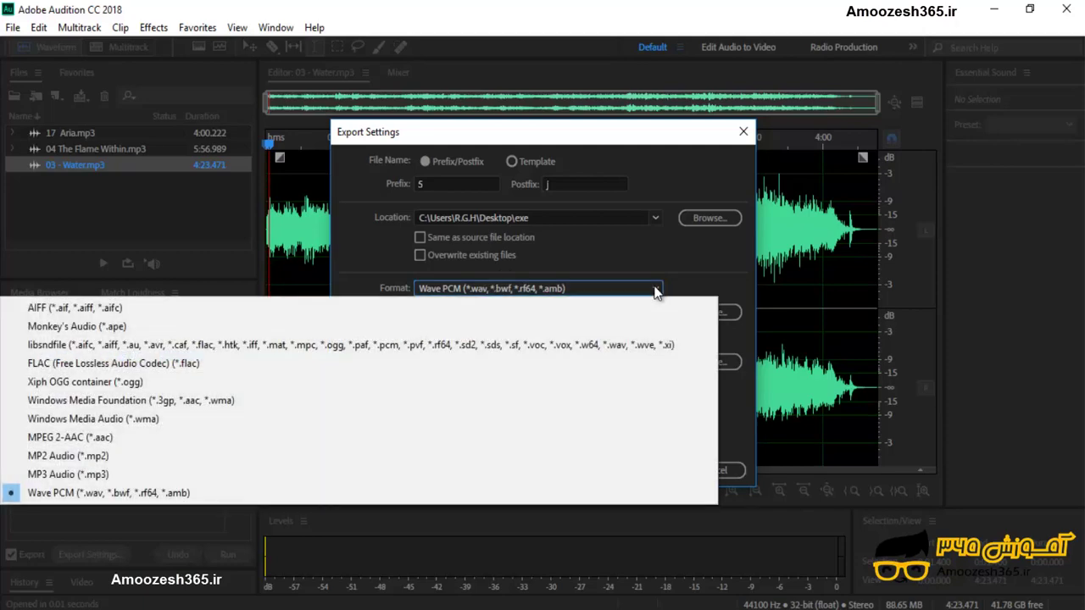
{"action": "left_click", "coordinate": [654, 291]}
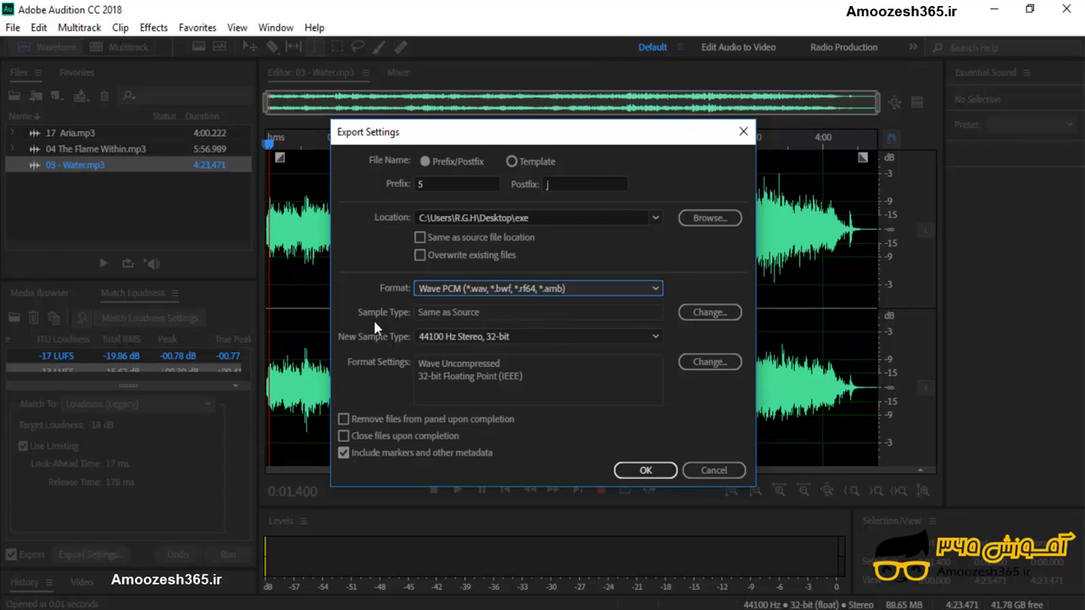
{"action": "left_click", "coordinate": [708, 312]}
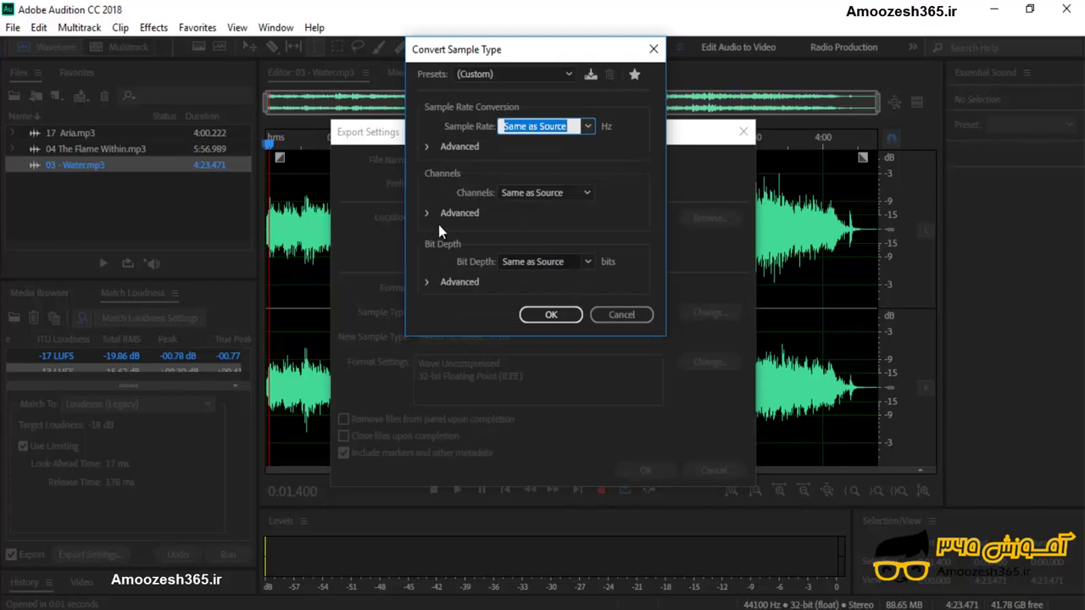
{"action": "left_click", "coordinate": [588, 128]}
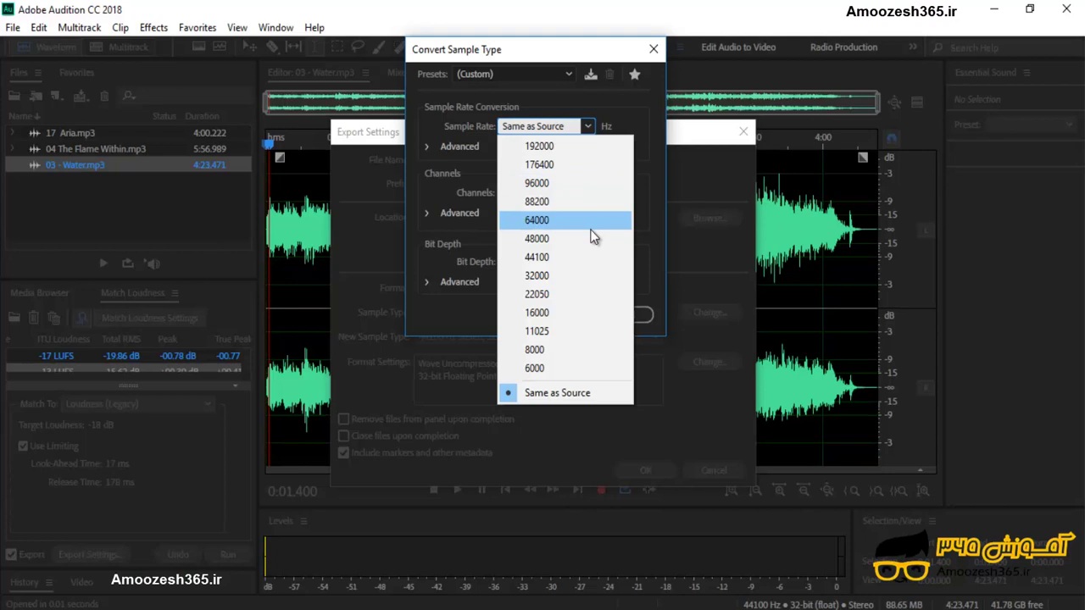
{"action": "left_click", "coordinate": [588, 126]}
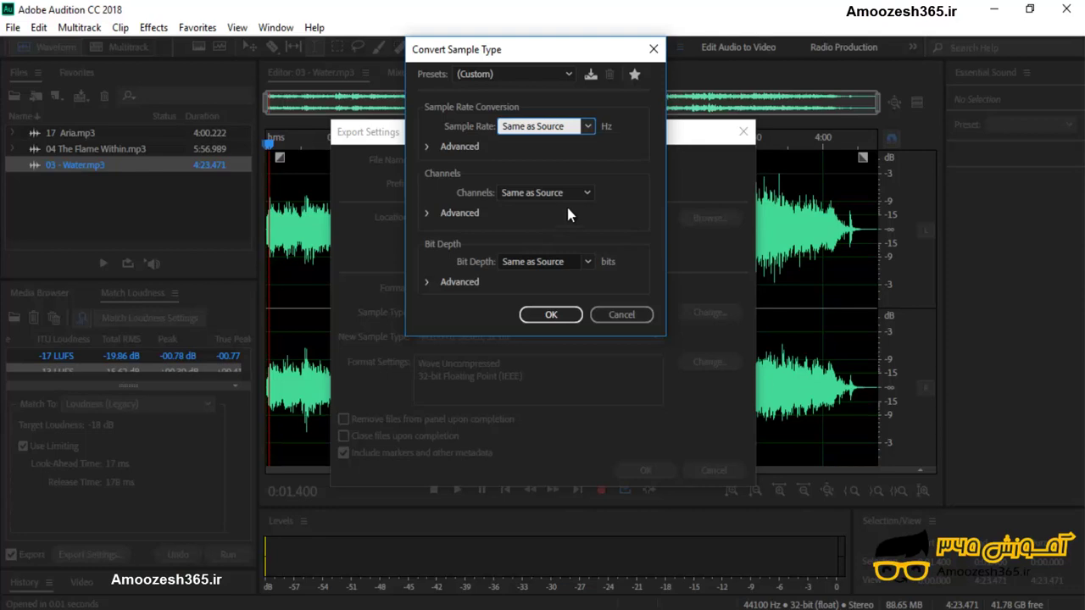
{"action": "left_click", "coordinate": [653, 50]}
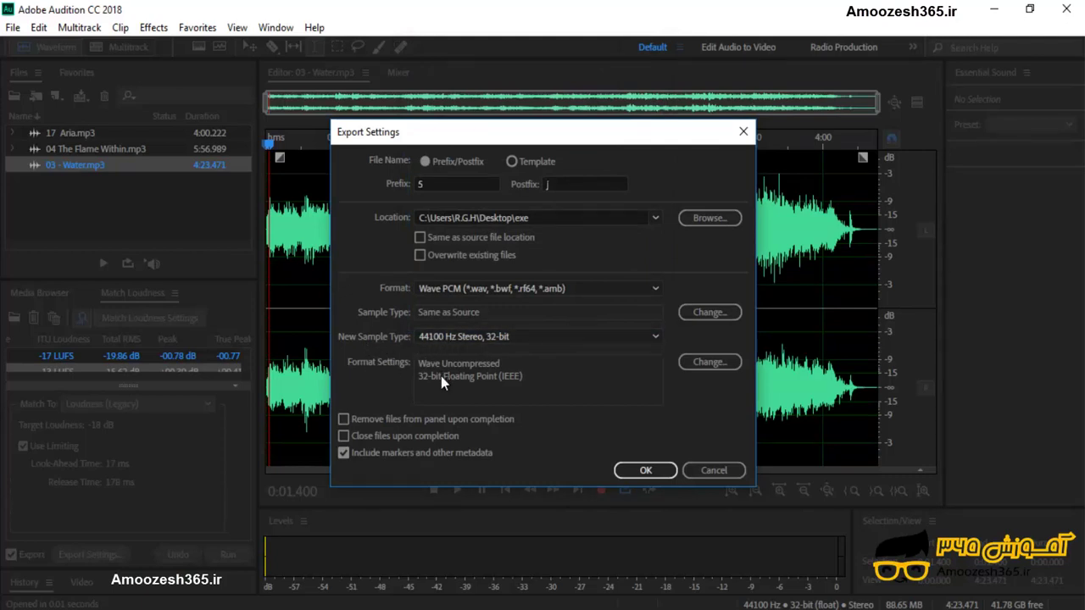
{"action": "left_click", "coordinate": [744, 134]}
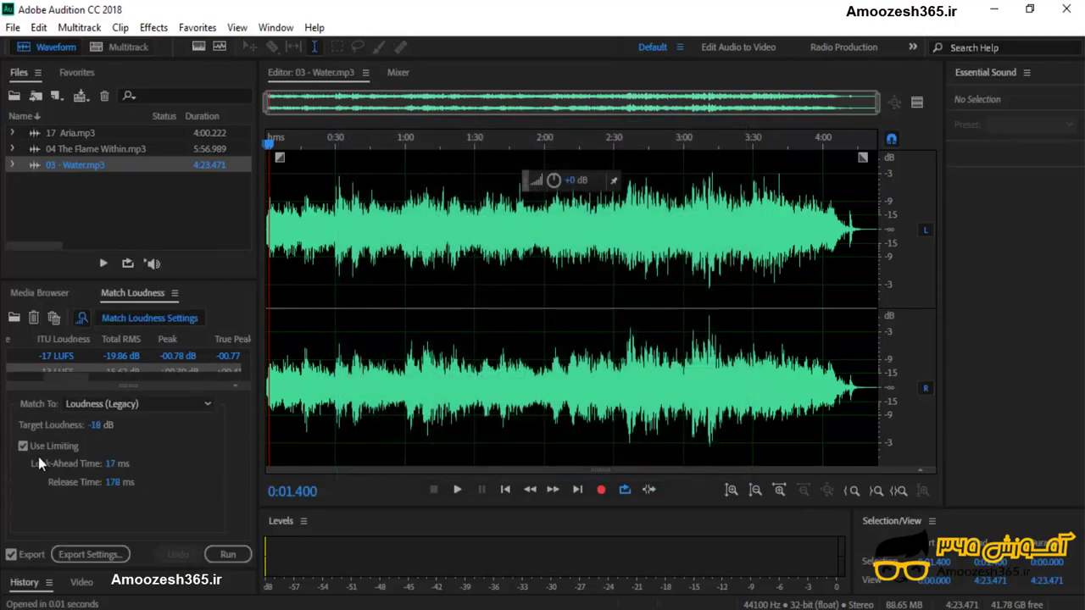
Step: Run the loudness matching on the listed files with export enabled
{"action": "left_click", "coordinate": [225, 554]}
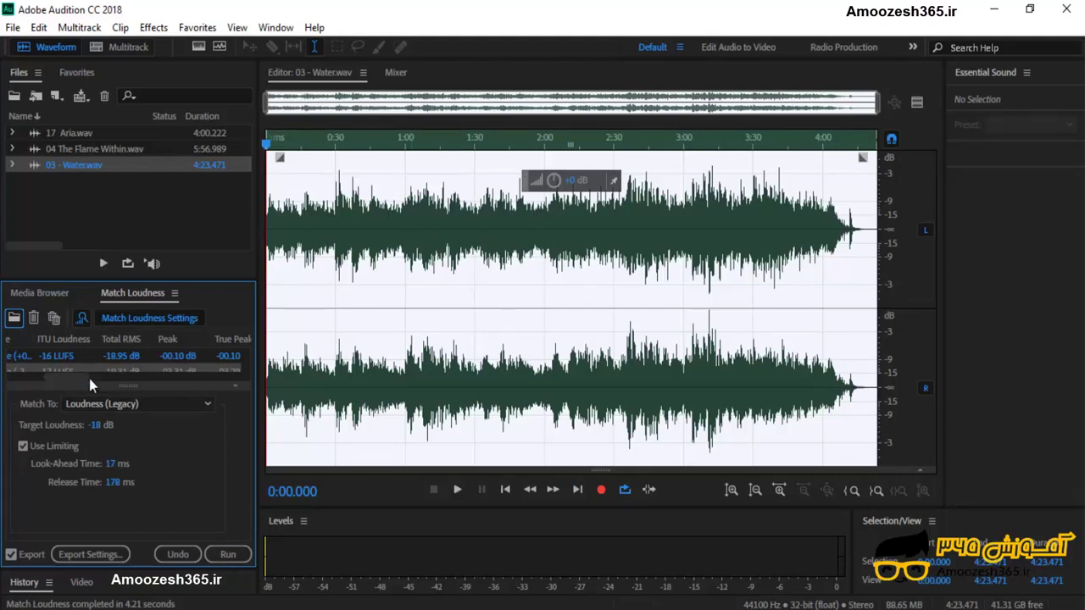
Step: Set the target loudness to -40 dB and run the loudness matching on the listed files
{"action": "left_click", "coordinate": [96, 426]}
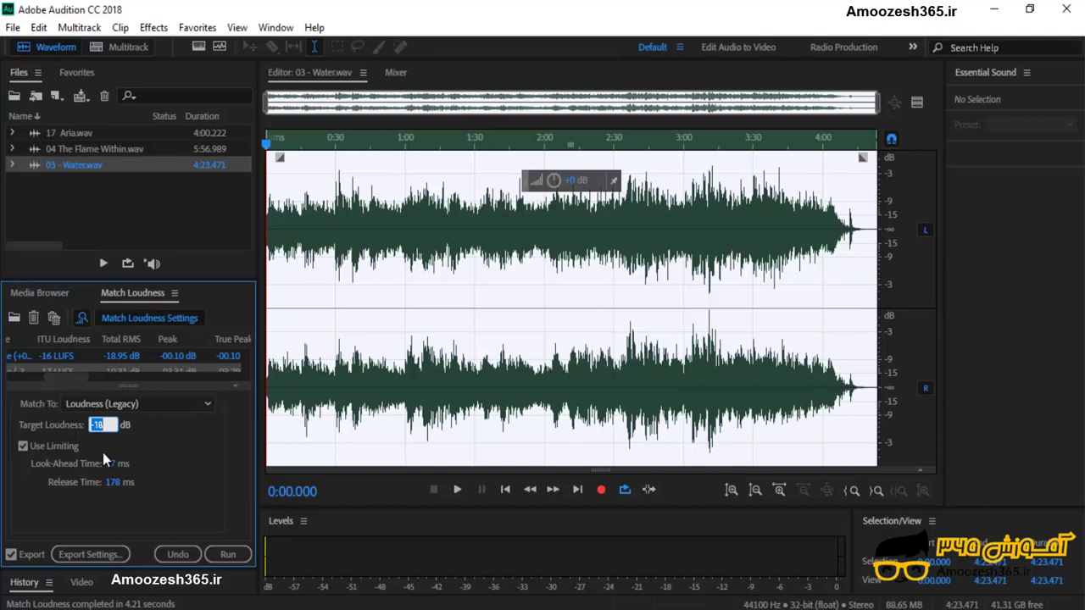
{"action": "type", "text": "-40"}
{"action": "left_click", "coordinate": [232, 555]}
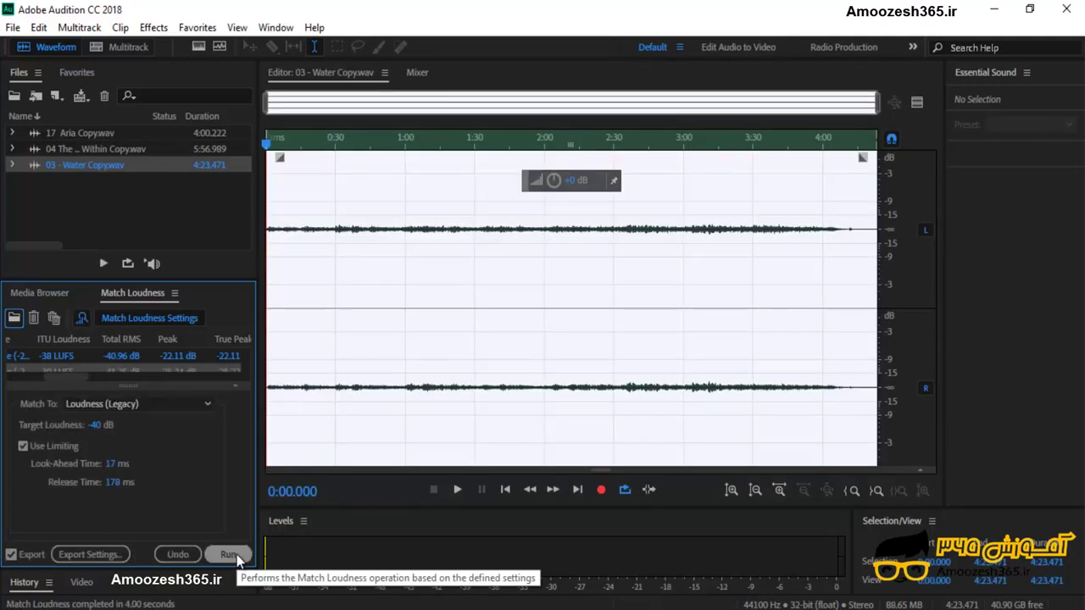
Step: Play the matched 03 - Water Copy.wav, undo its loudness change and play it again for comparison
{"action": "left_click", "coordinate": [457, 490]}
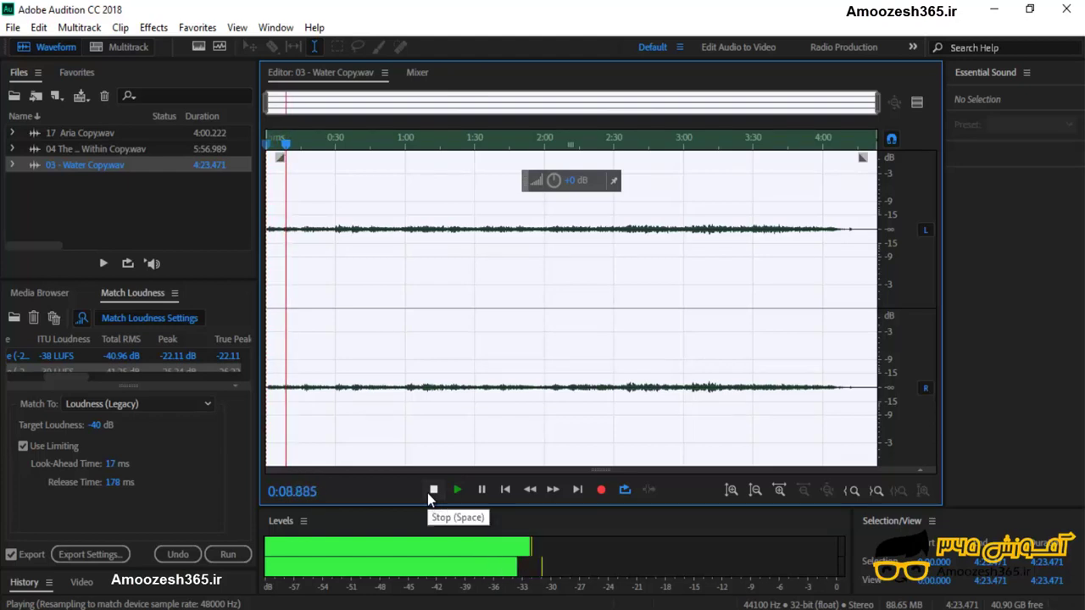
{"action": "left_click", "coordinate": [433, 490]}
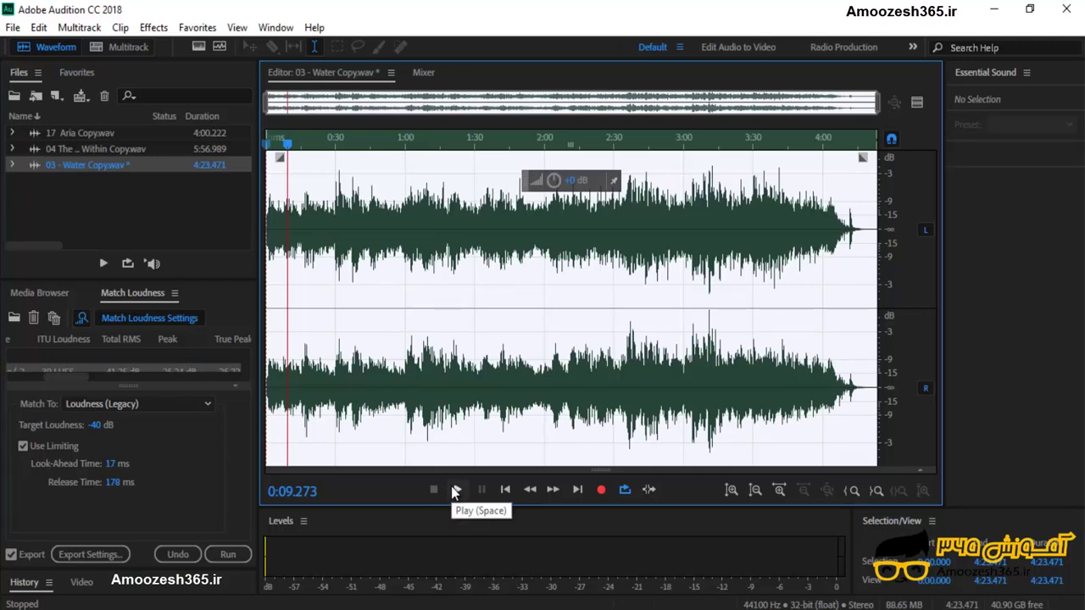
{"action": "left_click", "coordinate": [453, 489]}
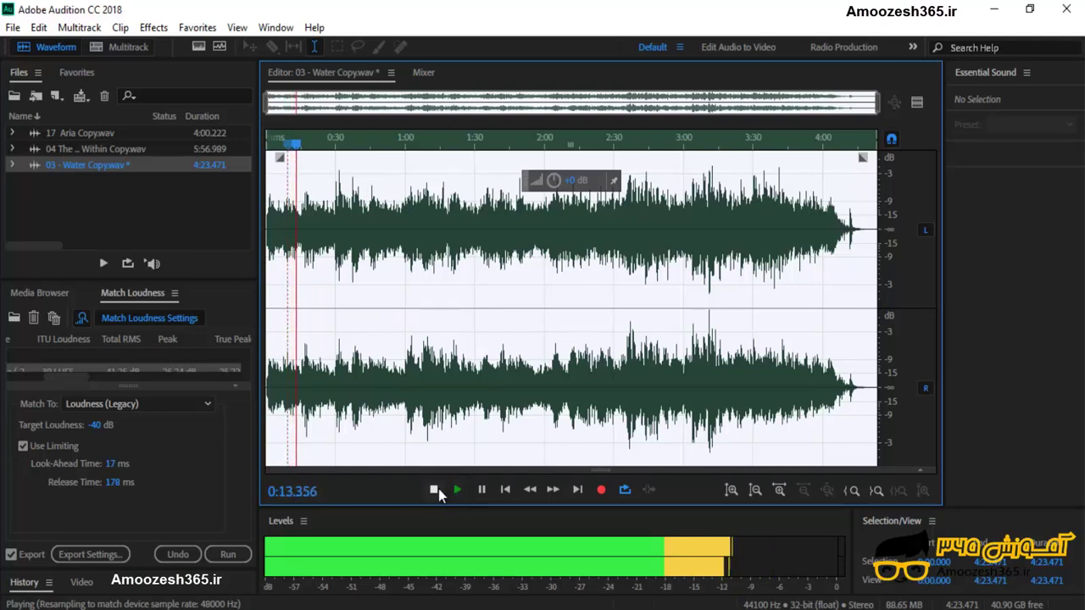
{"action": "left_click", "coordinate": [436, 490]}
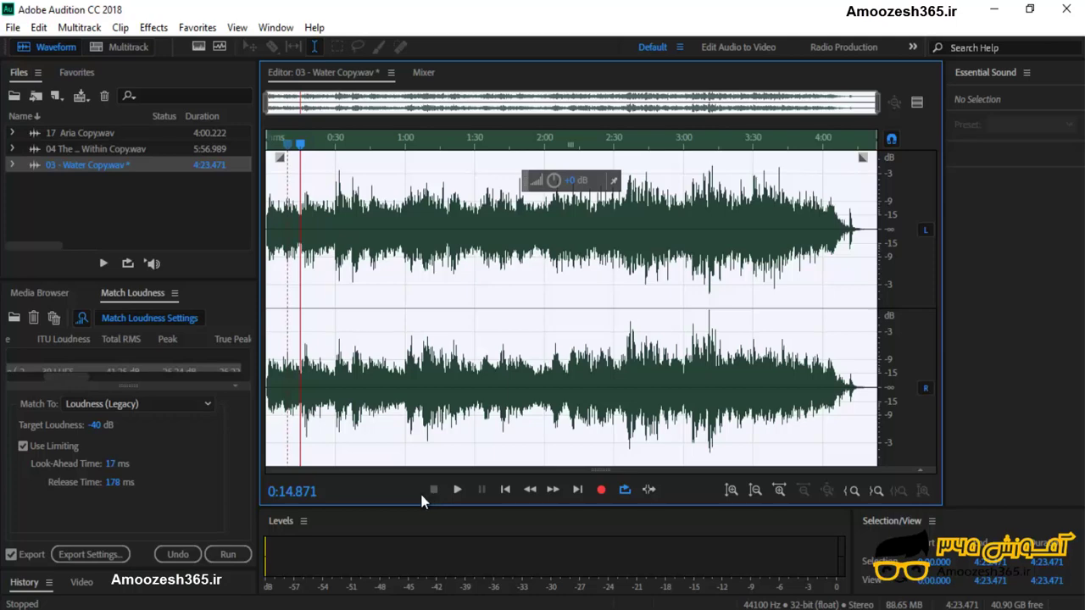
Step: Set the exported file names to use a prefix of sd and a postfix of s, and apply the export settings
{"action": "left_click", "coordinate": [119, 555]}
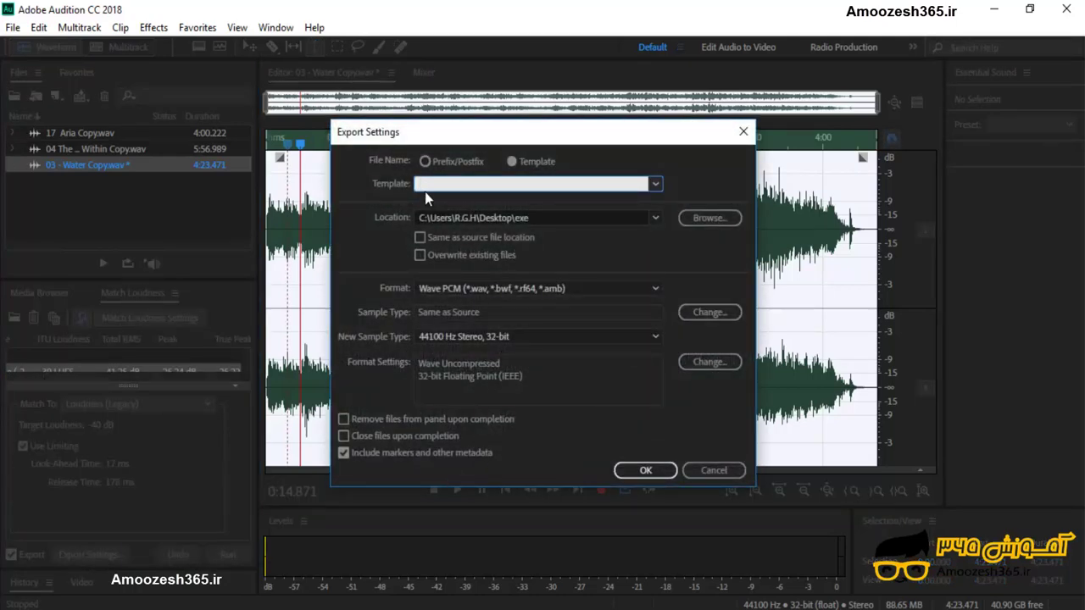
{"action": "left_click", "coordinate": [425, 161]}
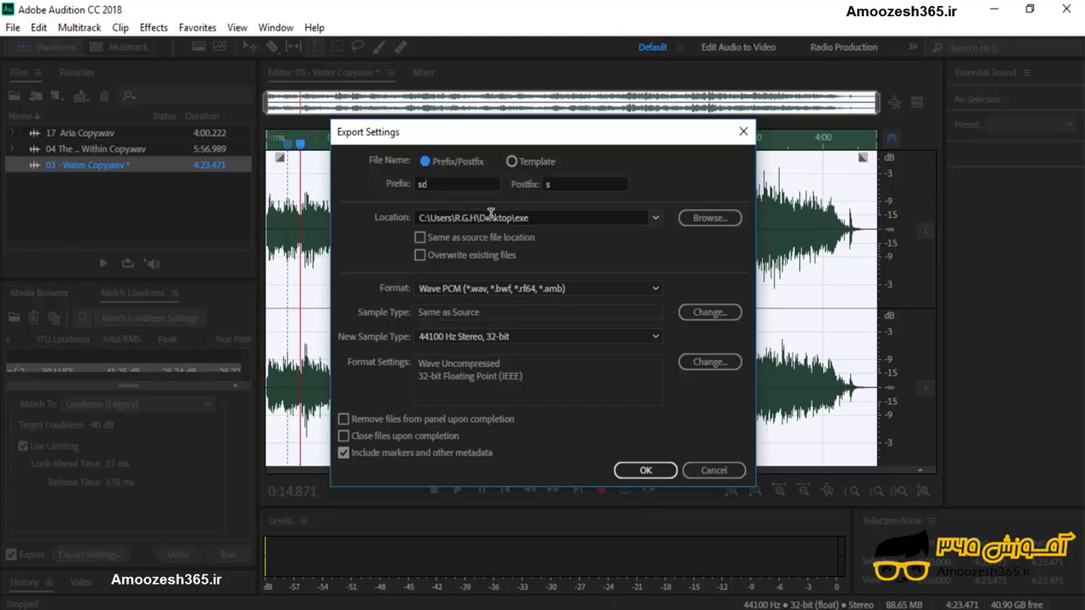
{"action": "left_click", "coordinate": [647, 477]}
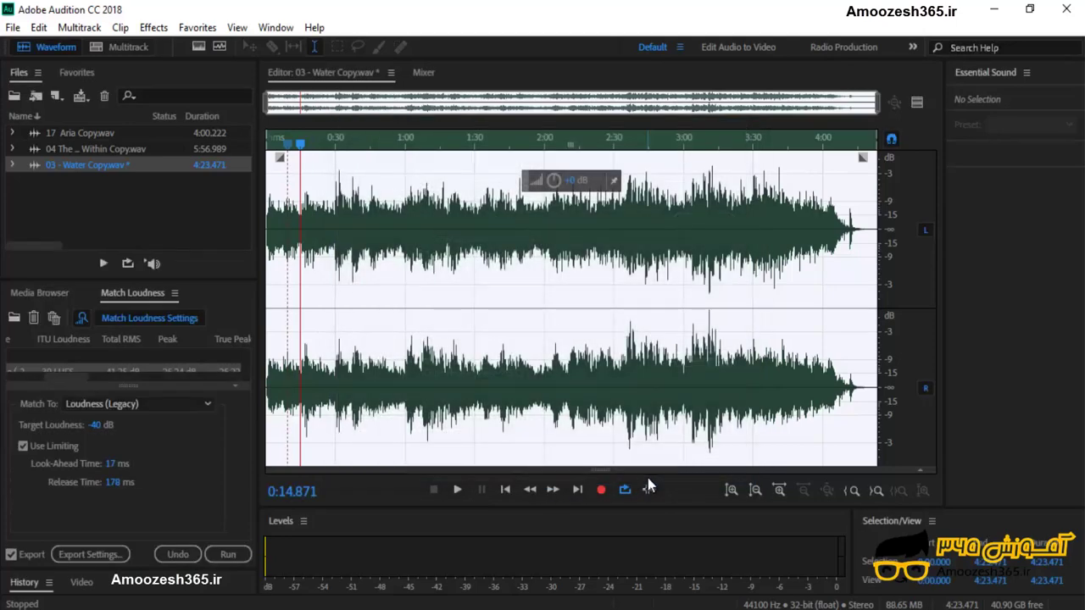
{"action": "left_click", "coordinate": [171, 500]}
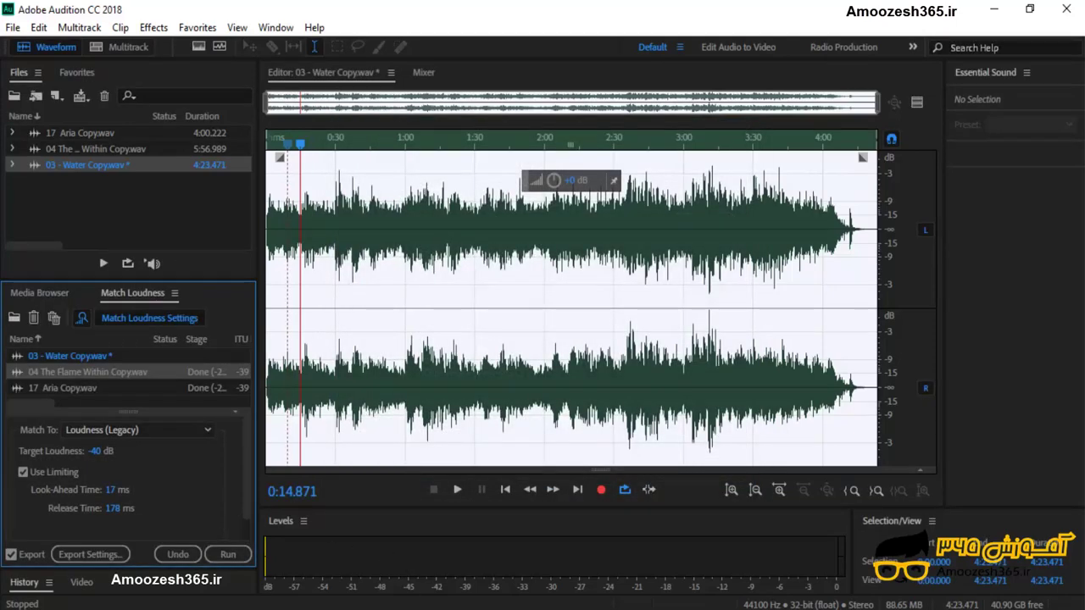
Step: Switch to the exe folder in File Explorer and delete all the exported files in it
{"action": "mouse_move", "coordinate": [449, 604]}
{"action": "left_click", "coordinate": [523, 577]}
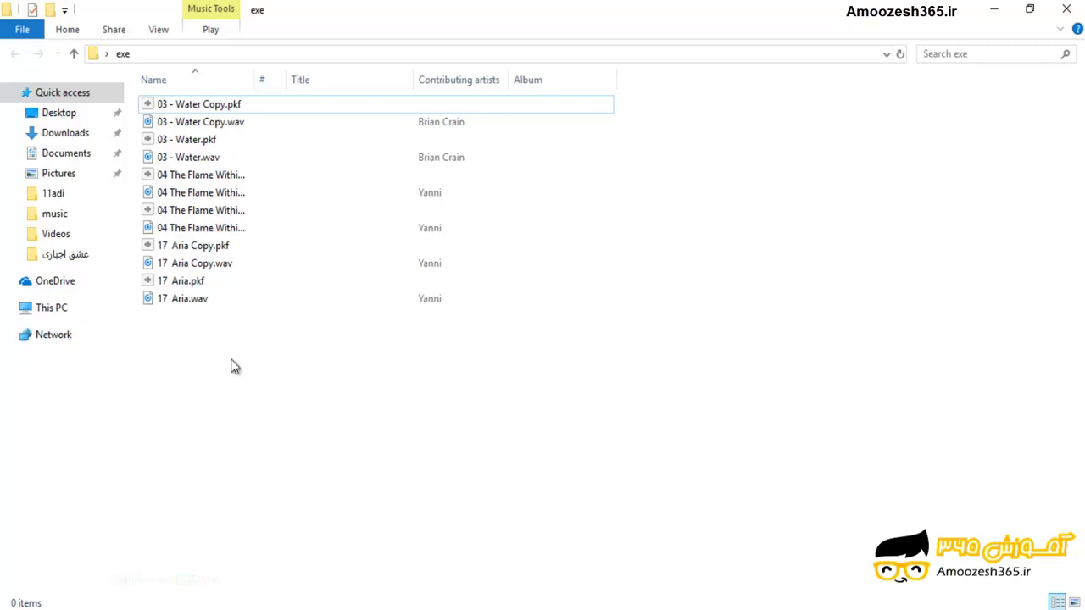
{"action": "key", "text": "ctrl+a"}
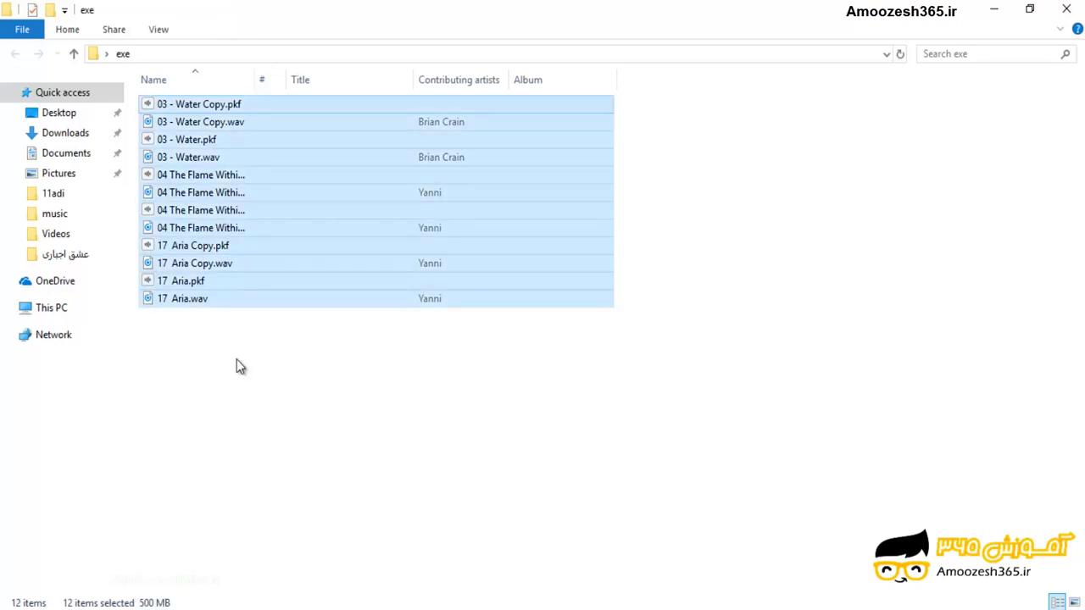
{"action": "key", "text": "Delete"}
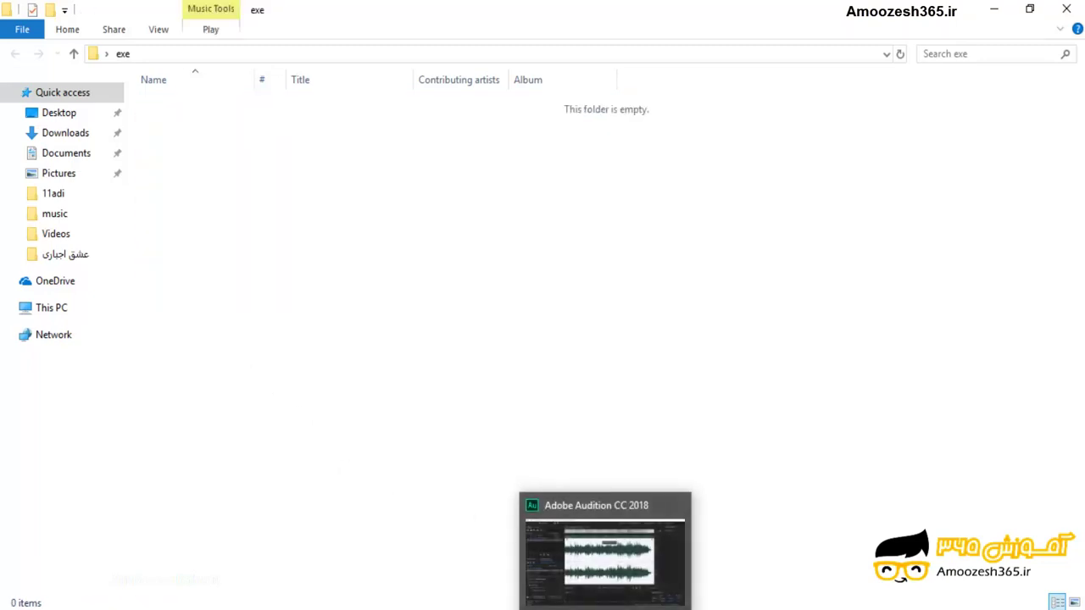
Step: Return to Adobe Audition, review the file-name templates available in the export settings, and close the settings without applying them
{"action": "left_click", "coordinate": [650, 586]}
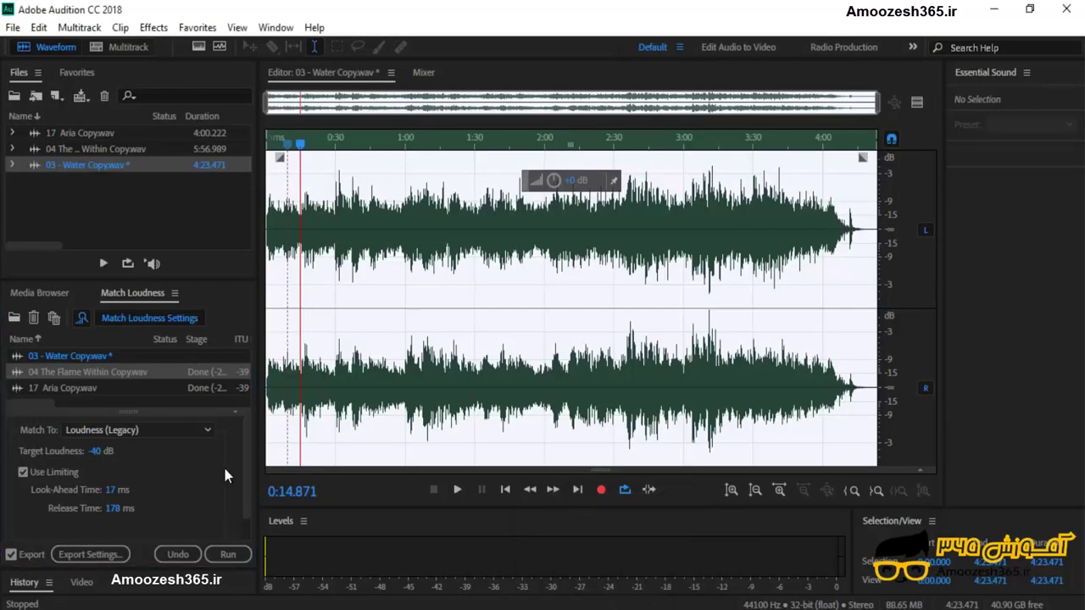
{"action": "left_click", "coordinate": [85, 555]}
{"action": "left_click", "coordinate": [513, 165]}
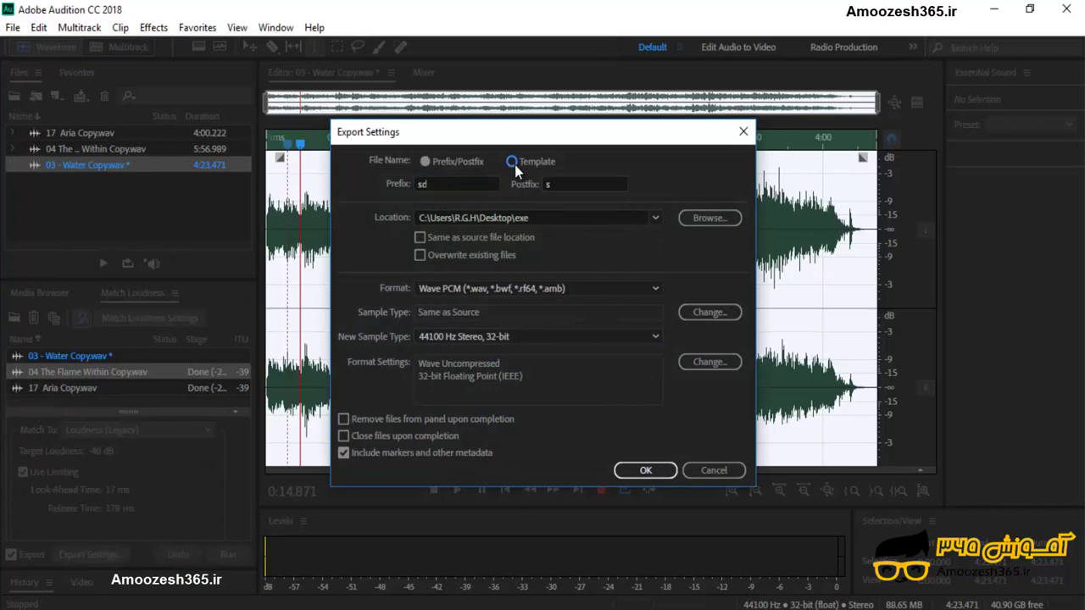
{"action": "left_click", "coordinate": [655, 184]}
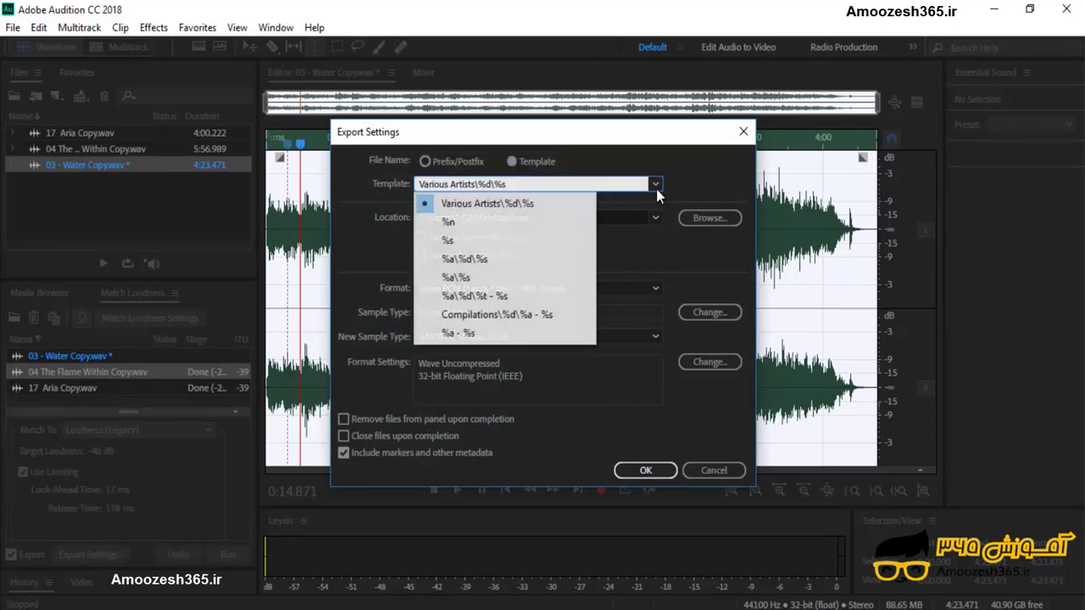
{"action": "left_click", "coordinate": [661, 184]}
{"action": "left_click", "coordinate": [742, 133]}
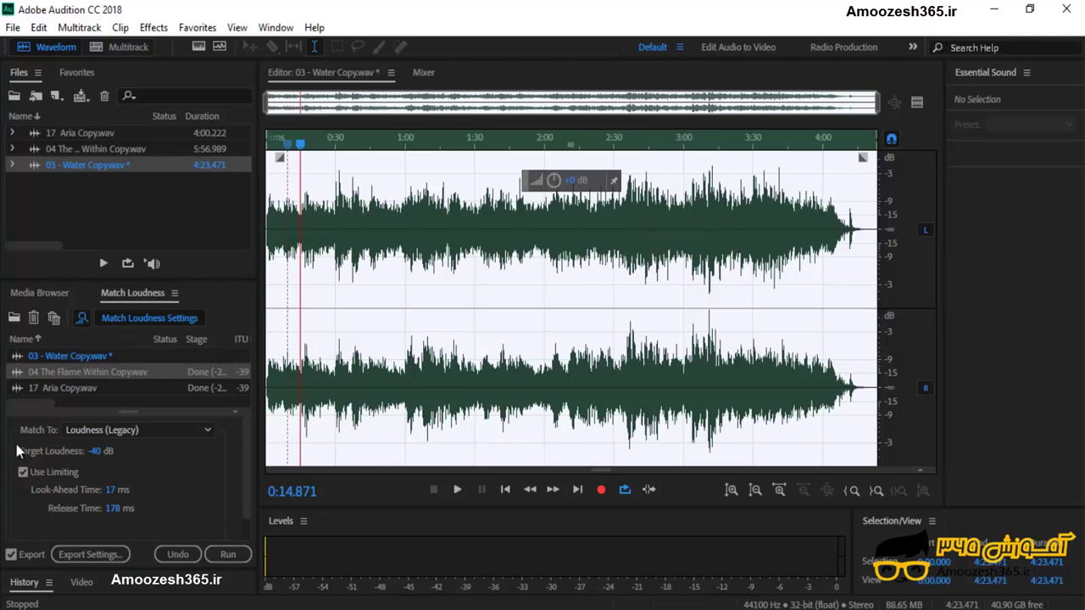
Step: Set the Match Loudness mode to Peak Amplitude
{"action": "left_click", "coordinate": [210, 432]}
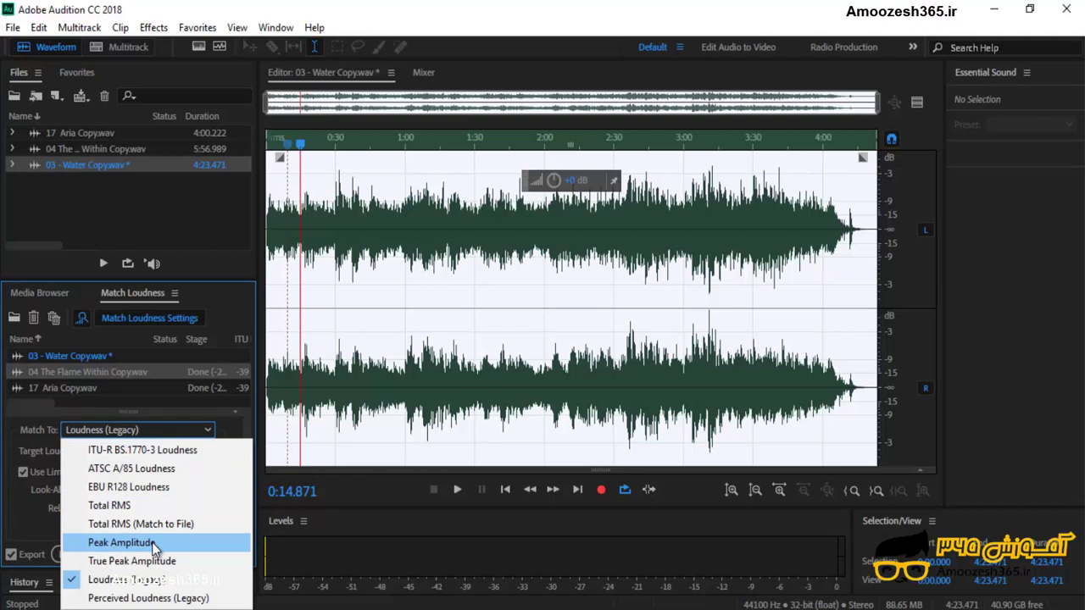
{"action": "left_click", "coordinate": [152, 543]}
{"action": "left_click", "coordinate": [211, 432]}
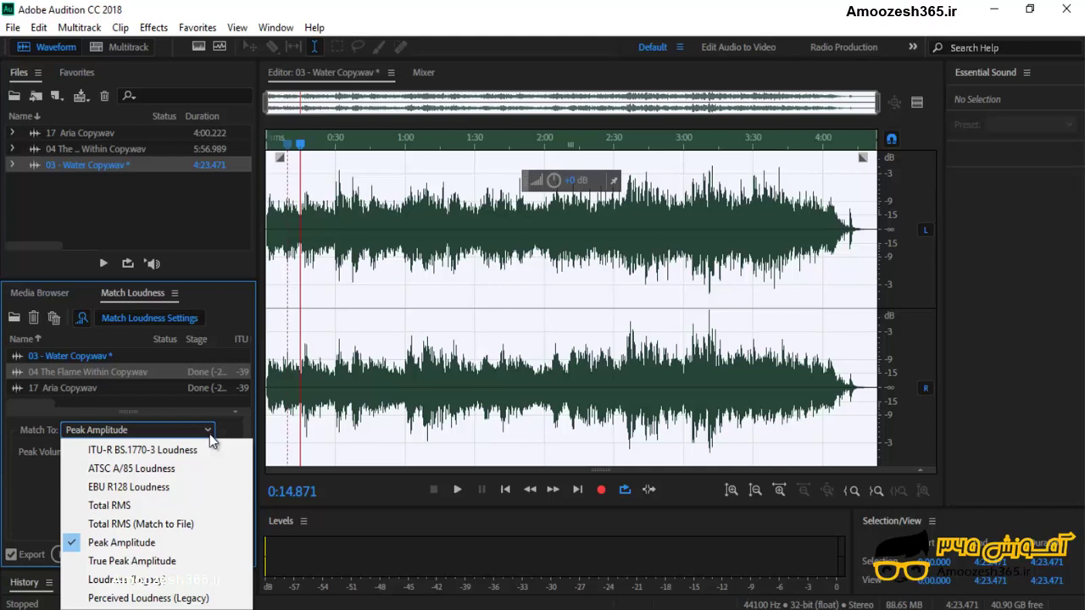
{"action": "left_click", "coordinate": [211, 433]}
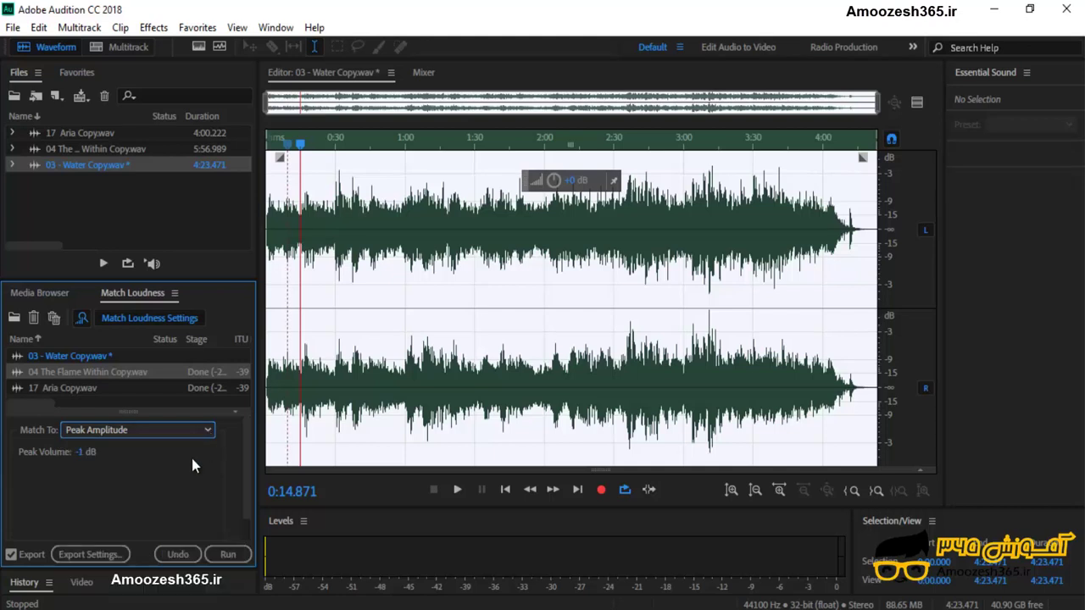